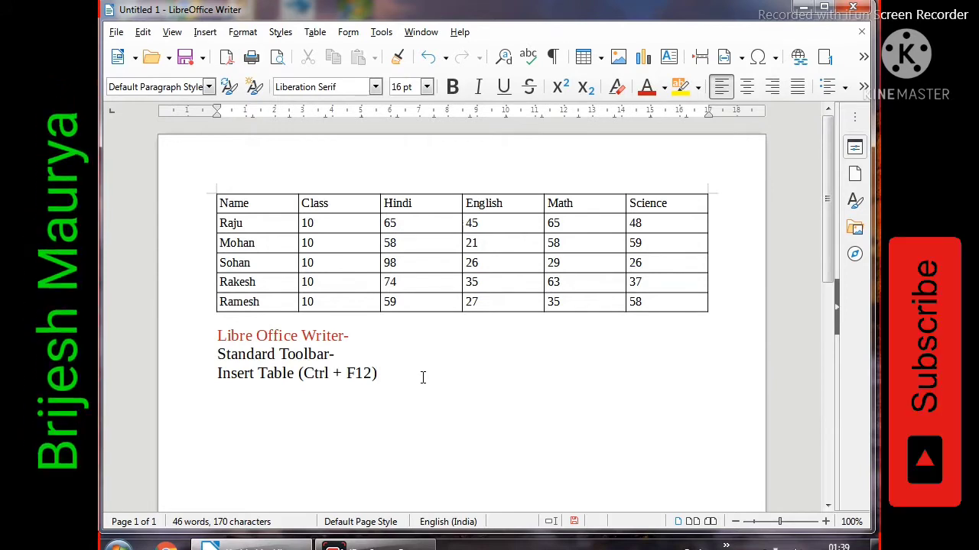
Insert a table with four columns and three rows below the "Insert Table (Ctrl + F12)" line and highlight its columns and rows.
left_click(601, 59)
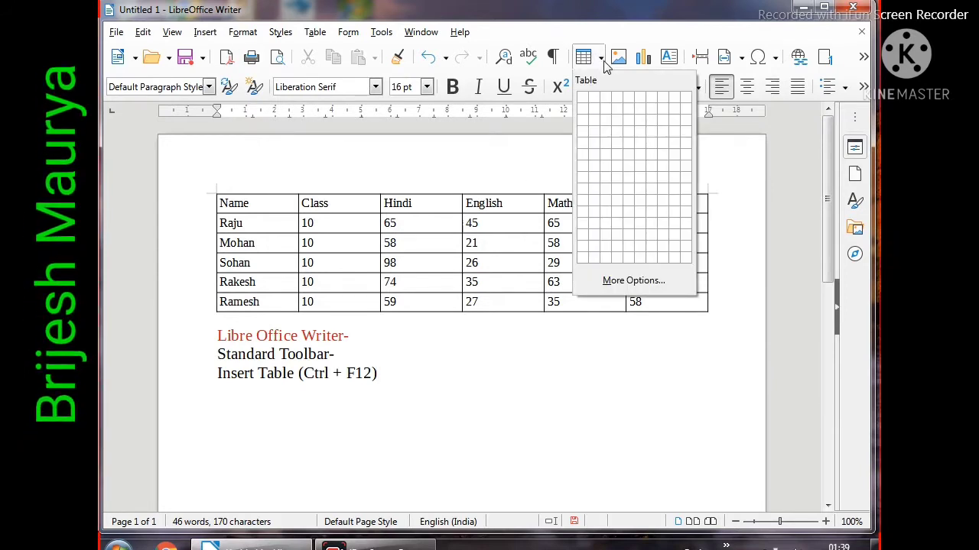
left_click(619, 123)
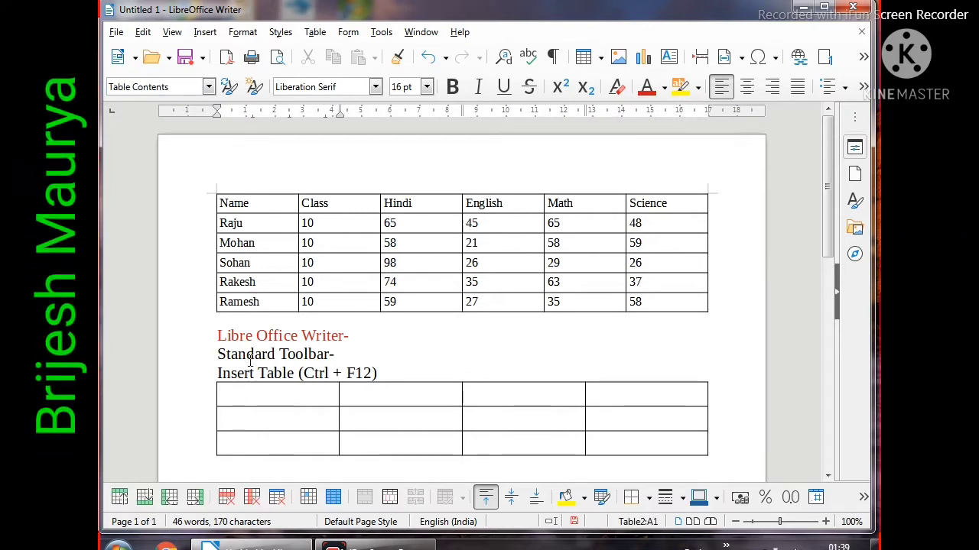
left_click_drag(269, 393, 273, 444)
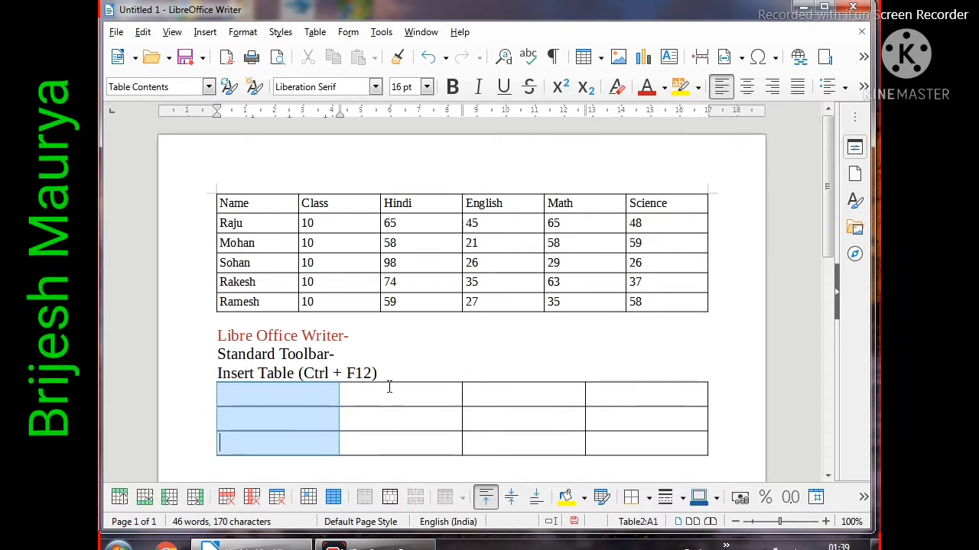
left_click_drag(388, 387, 390, 445)
left_click_drag(526, 395, 566, 424)
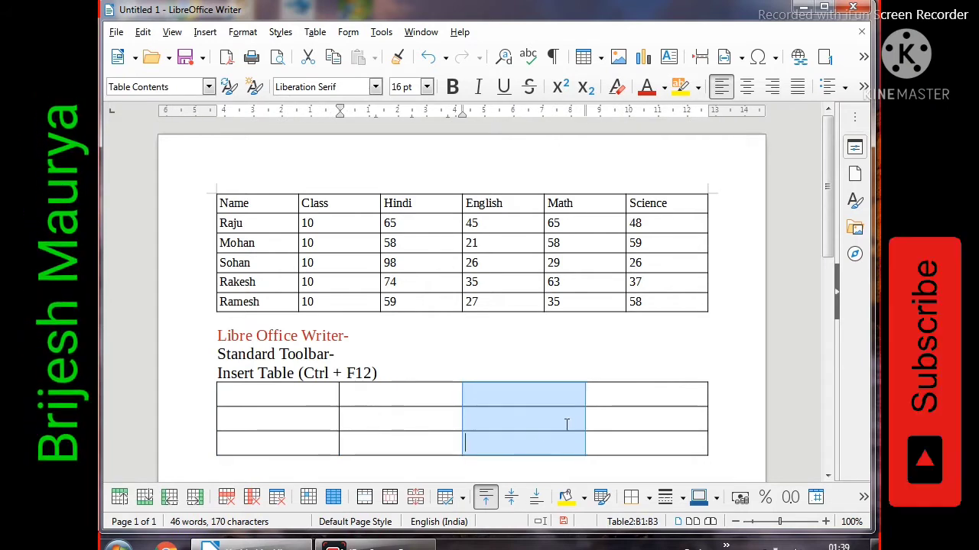
left_click_drag(632, 400, 649, 456)
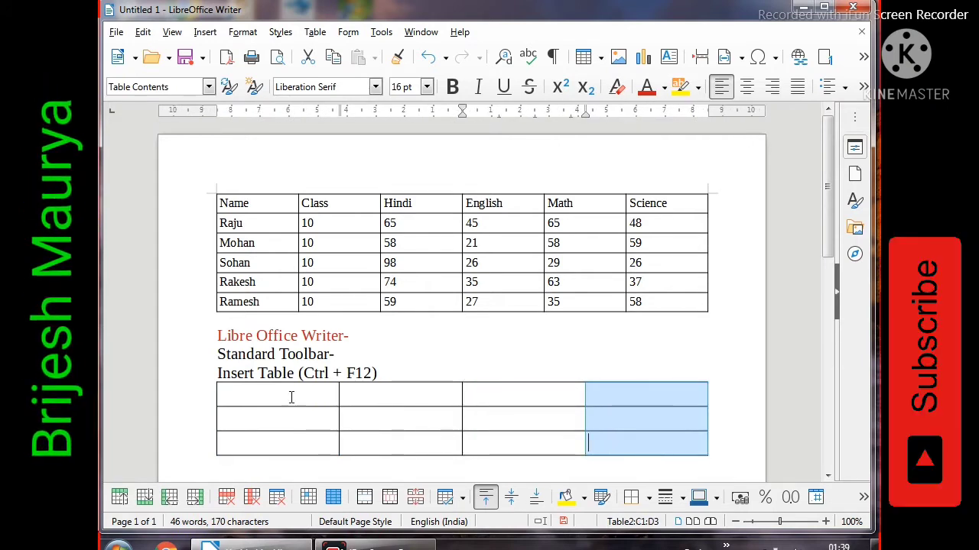
left_click(241, 398)
left_click(260, 419)
left_click(259, 445)
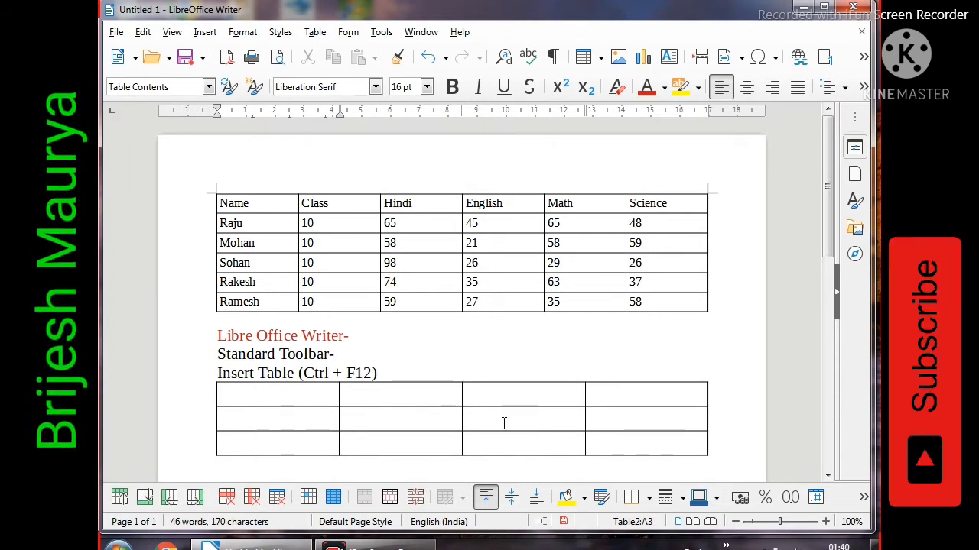
Insert blank rows above and below the marks table's fourth row, and blank columns before and after the English column.
left_click(354, 246)
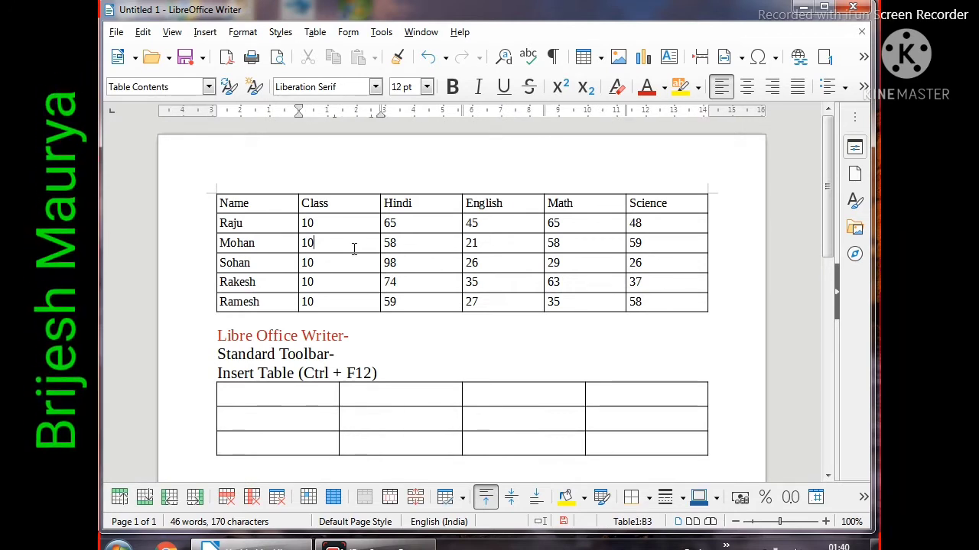
left_click(325, 263)
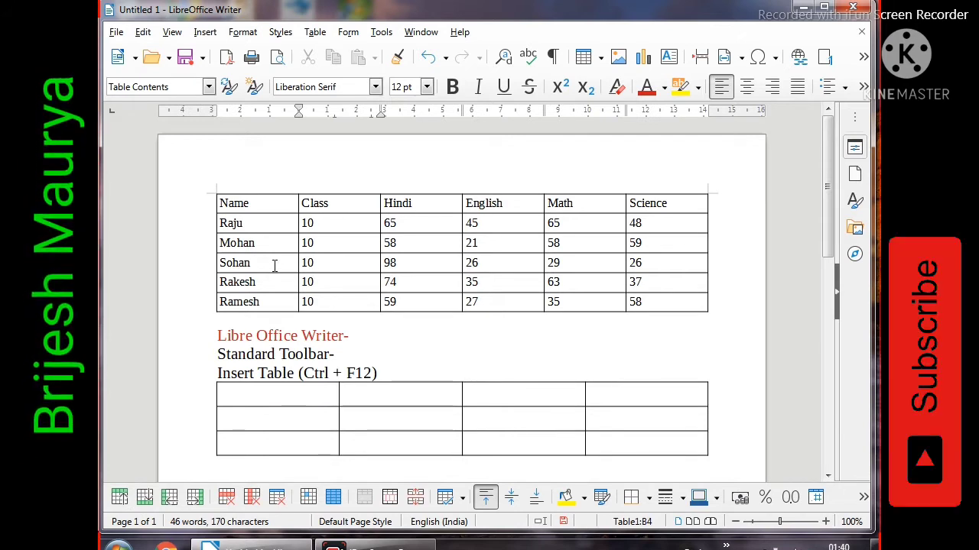
left_click(274, 265)
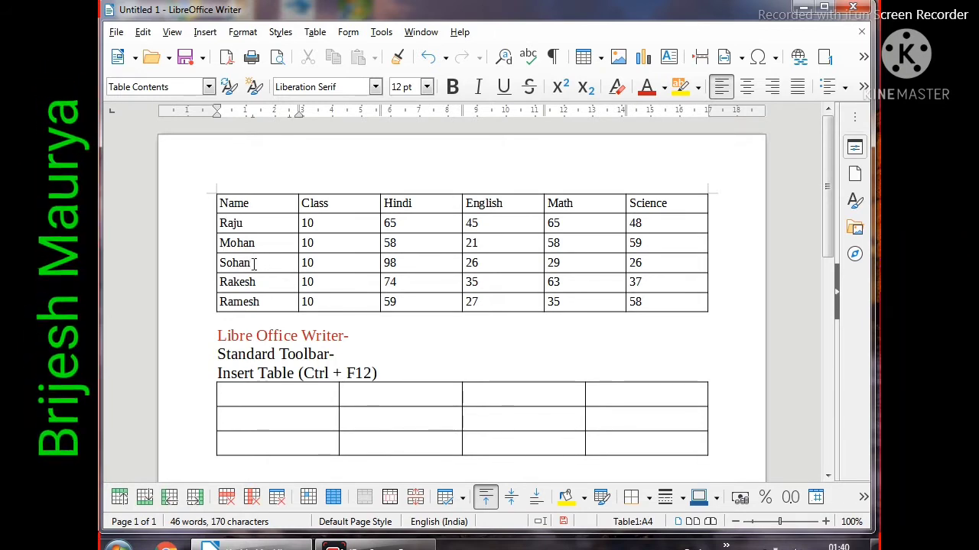
left_click(120, 498)
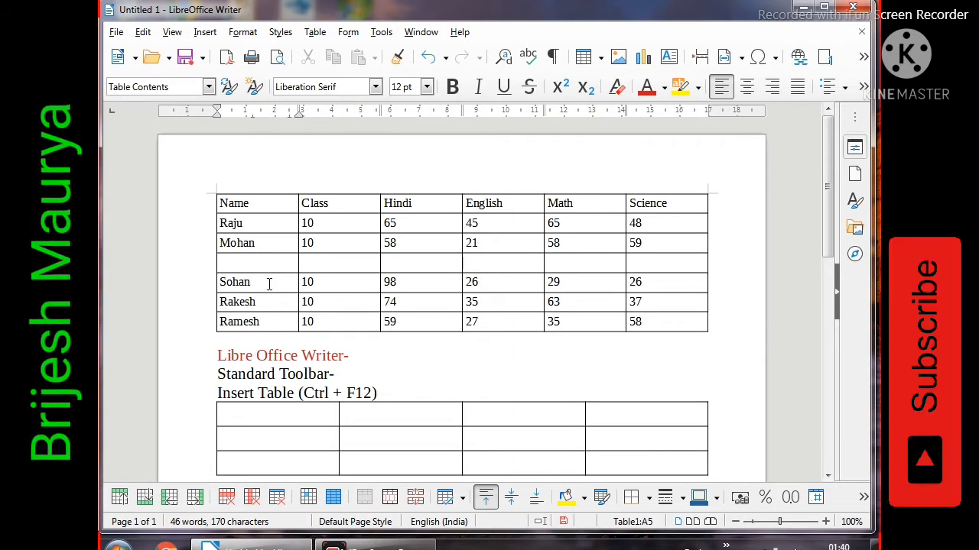
left_click(149, 497)
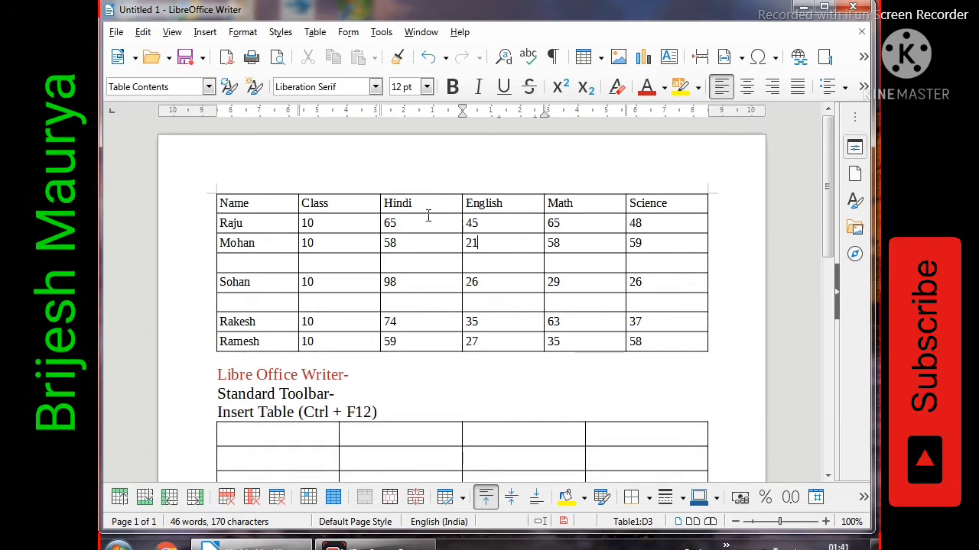
left_click(170, 498)
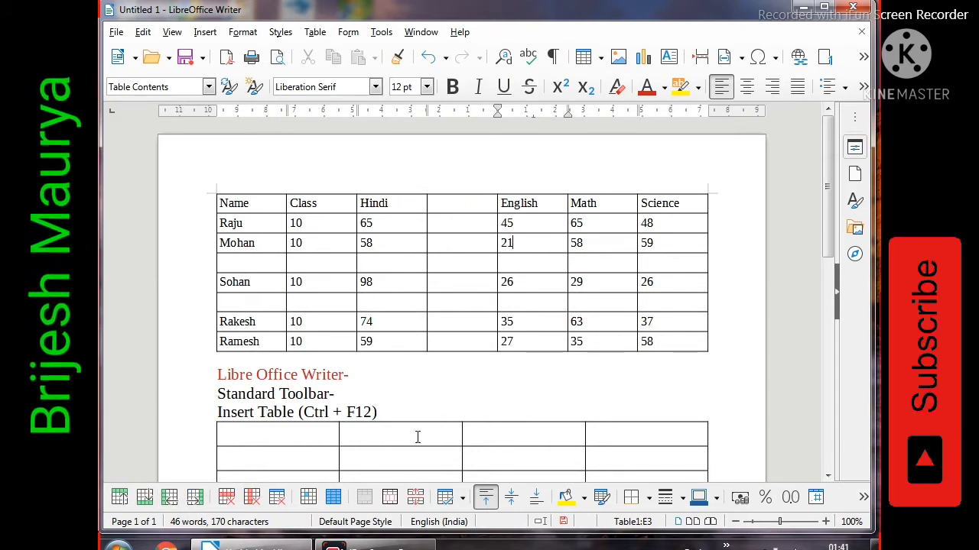
left_click(198, 497)
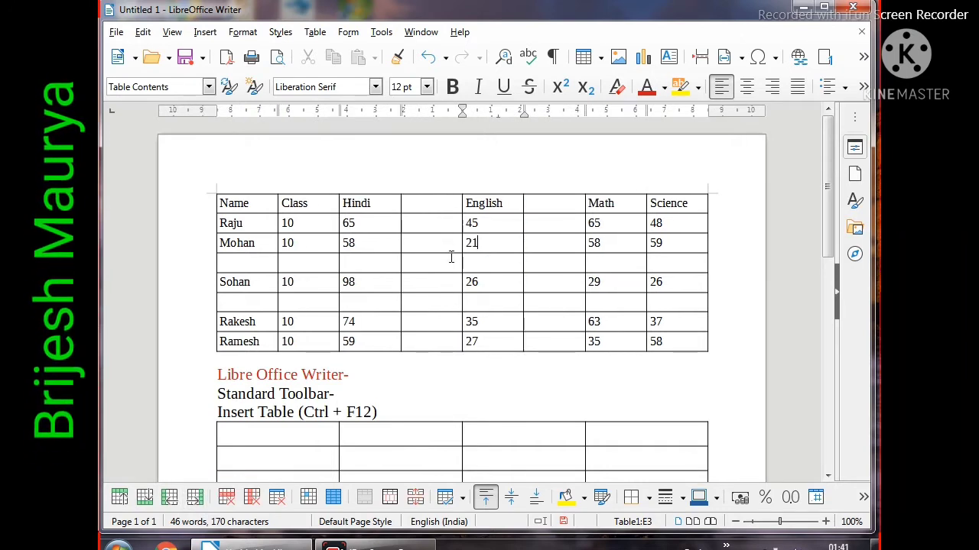
Delete the blank columns on both sides of the English column and the two blank rows from the marks table.
left_click(535, 306)
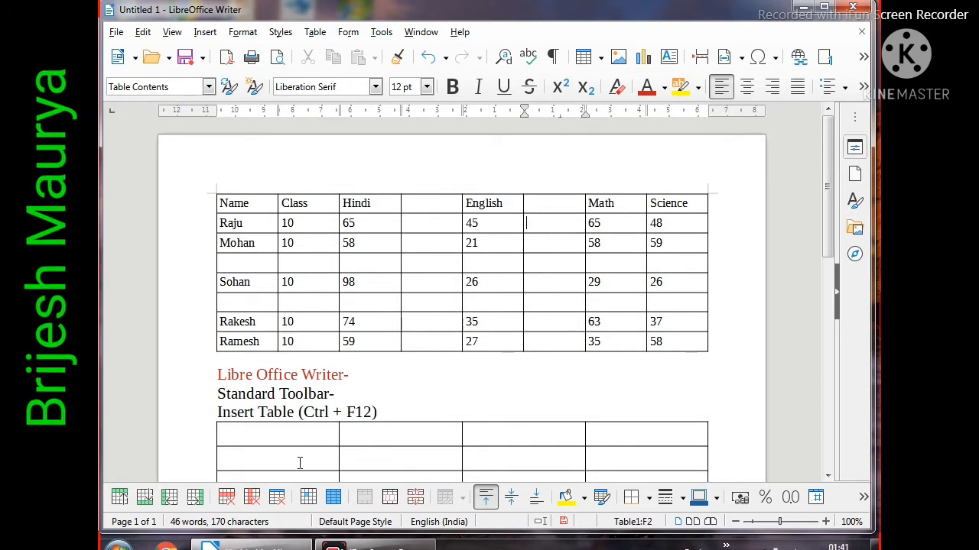
left_click(252, 497)
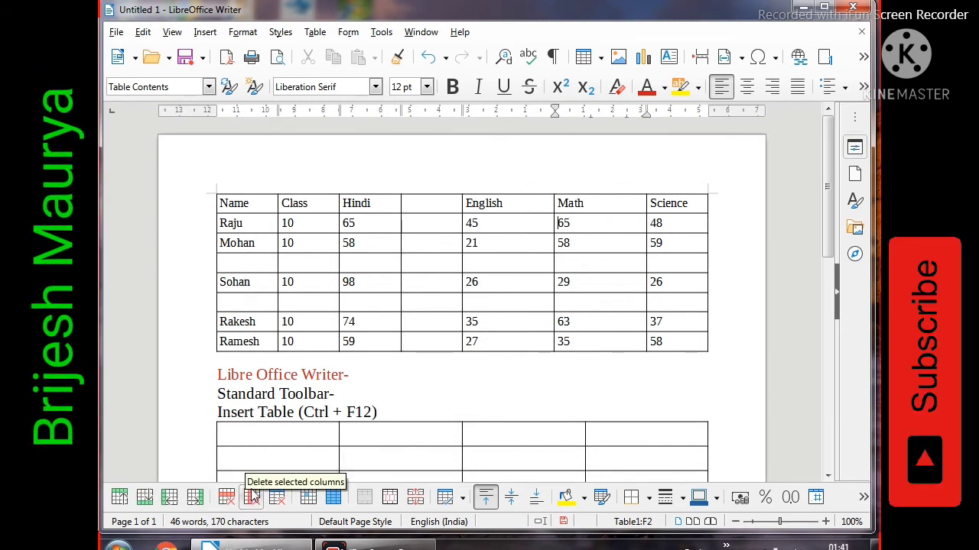
left_click(424, 241)
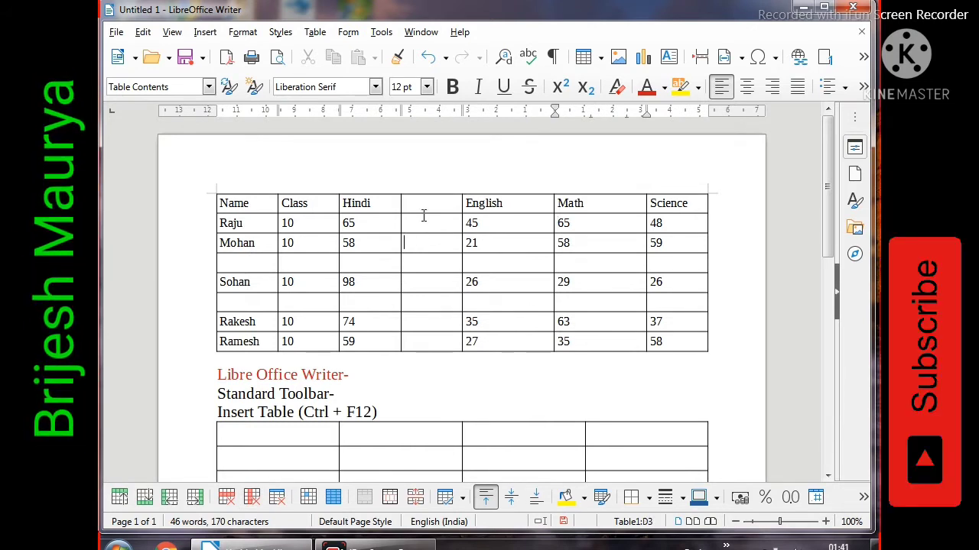
left_click(252, 496)
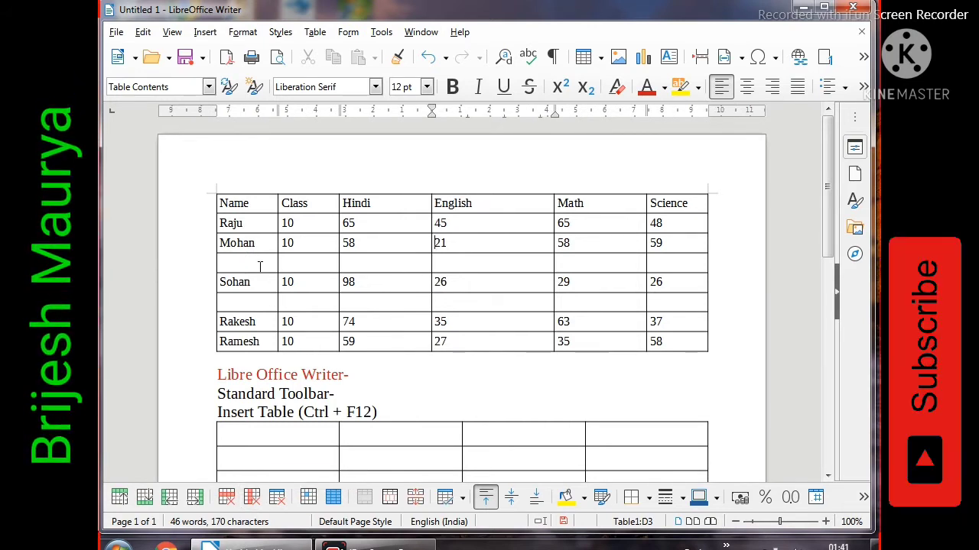
left_click(225, 499)
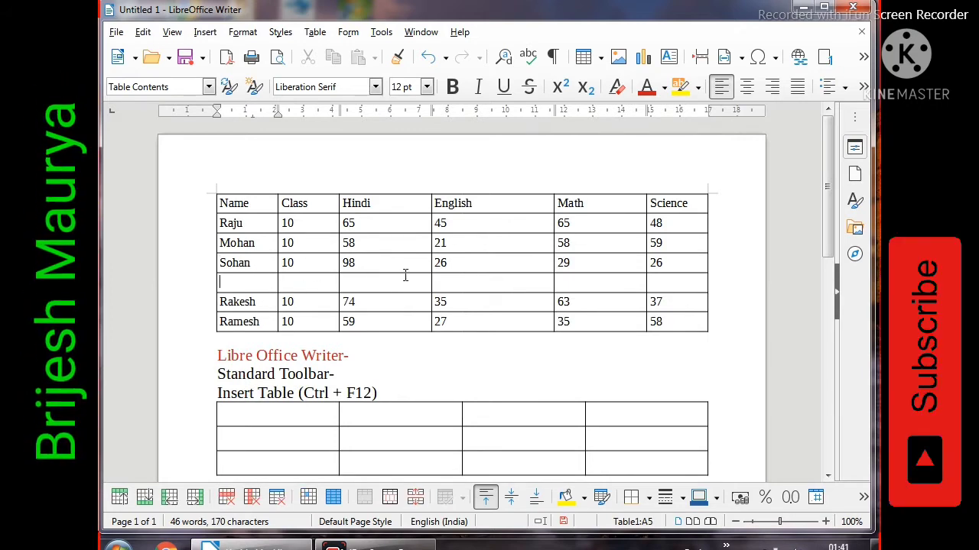
left_click(226, 498)
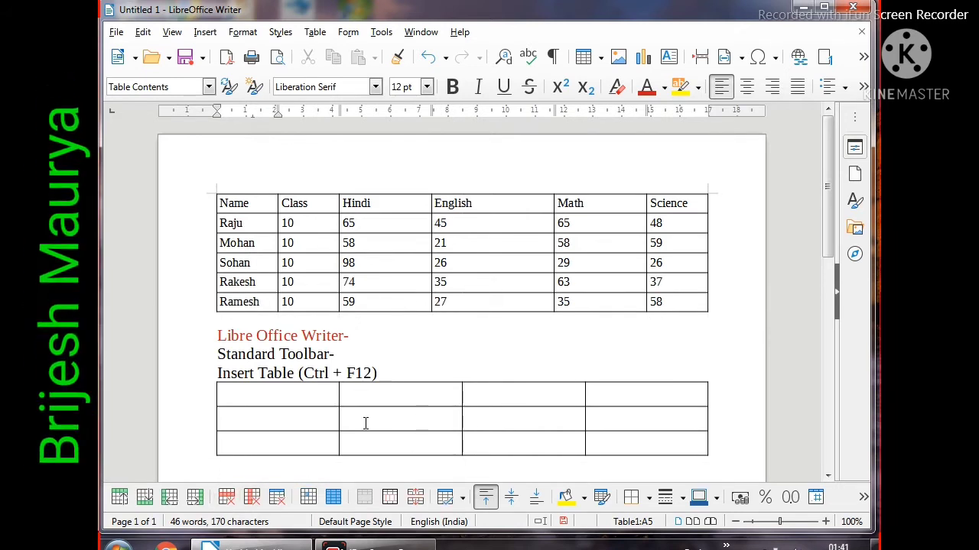
Select all cells of the empty four-column table below the text and delete that table.
left_click(282, 393)
left_click_drag(333, 405, 517, 436)
left_click_drag(591, 432, 606, 448)
left_click_drag(503, 424, 489, 444)
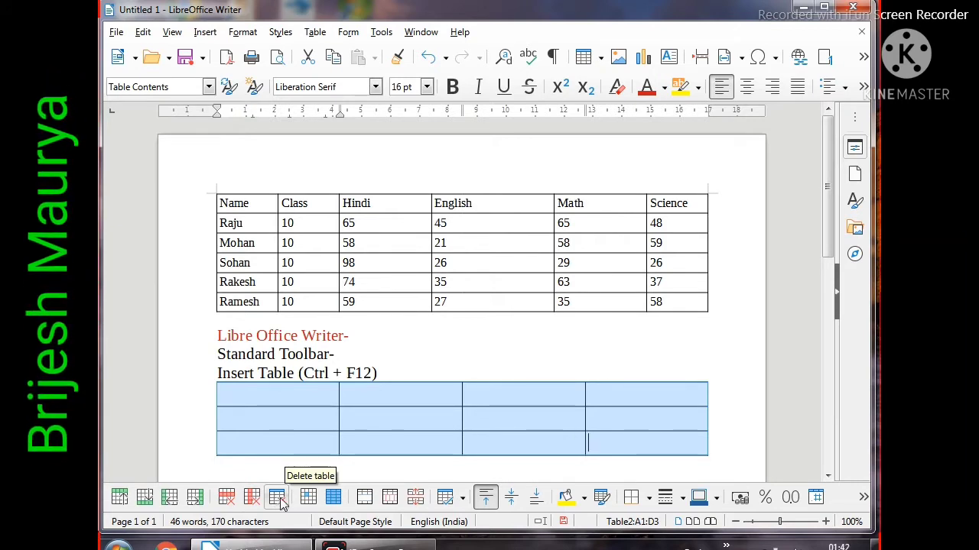
left_click(280, 500)
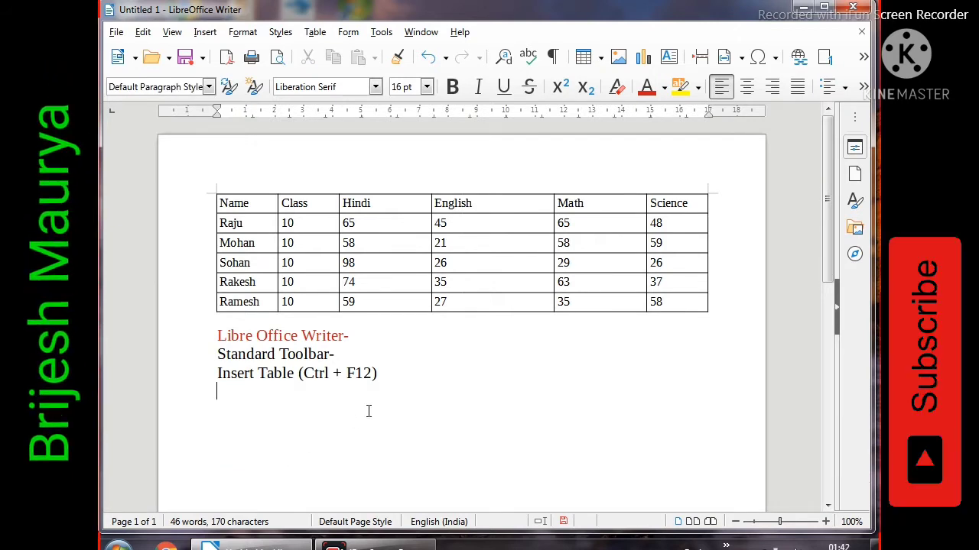
Select the English mark cell in the marks table's second row and change its font color to orange.
left_click(408, 223)
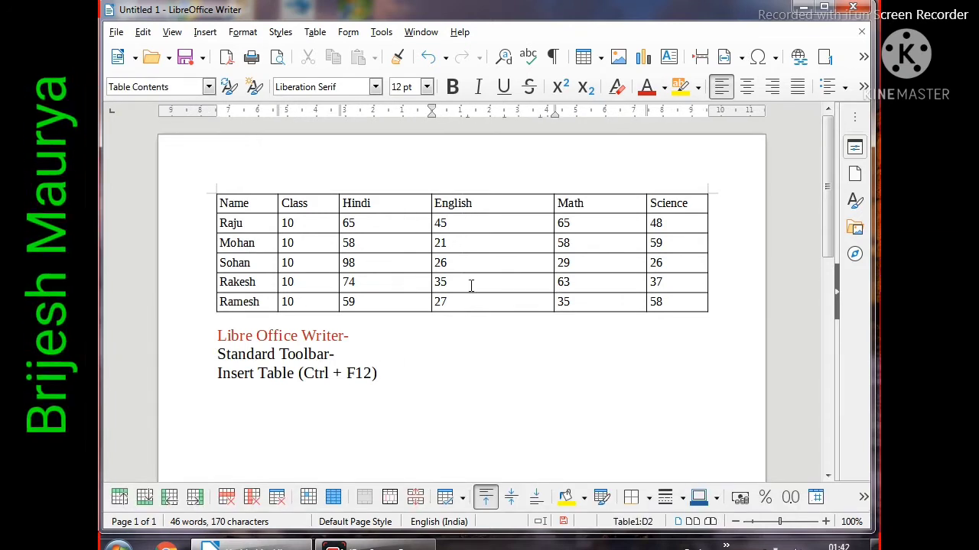
left_click(308, 497)
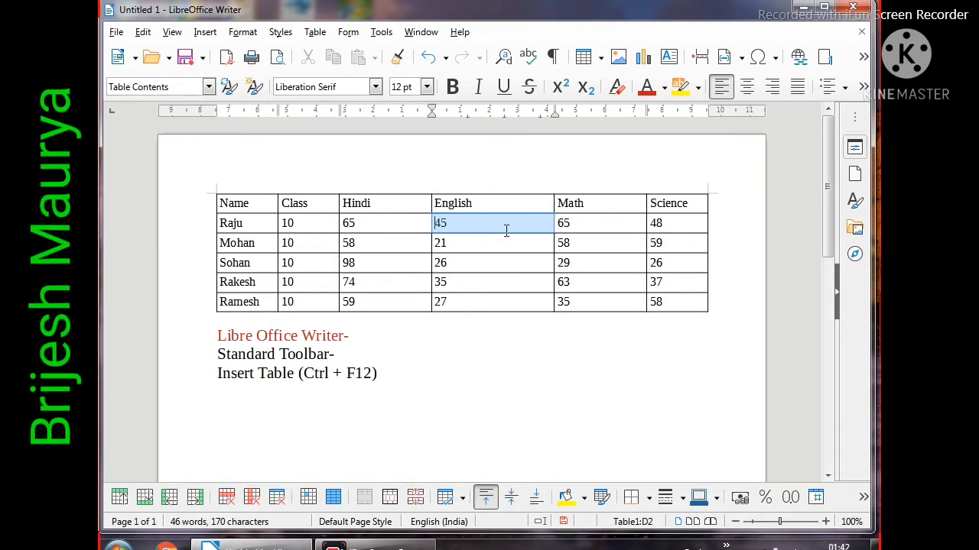
left_click(663, 88)
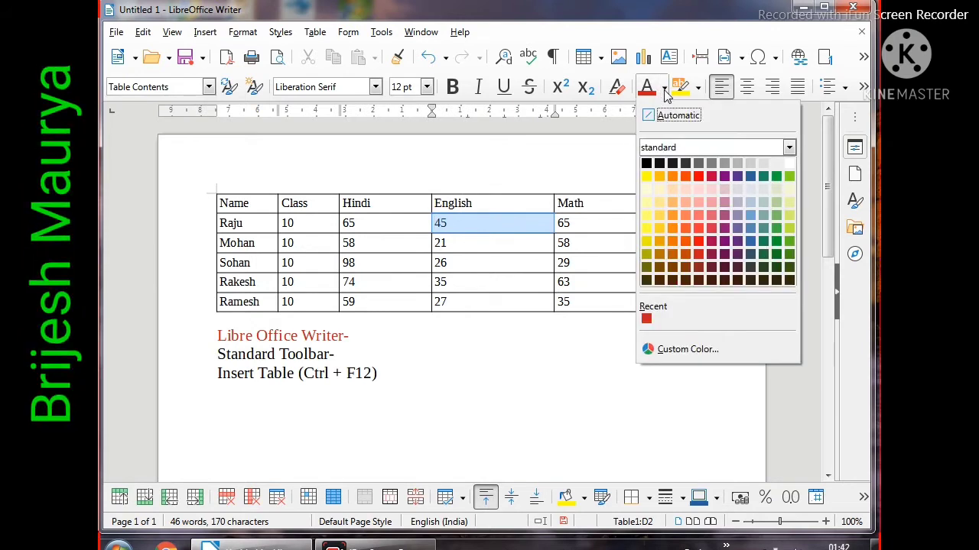
left_click(686, 177)
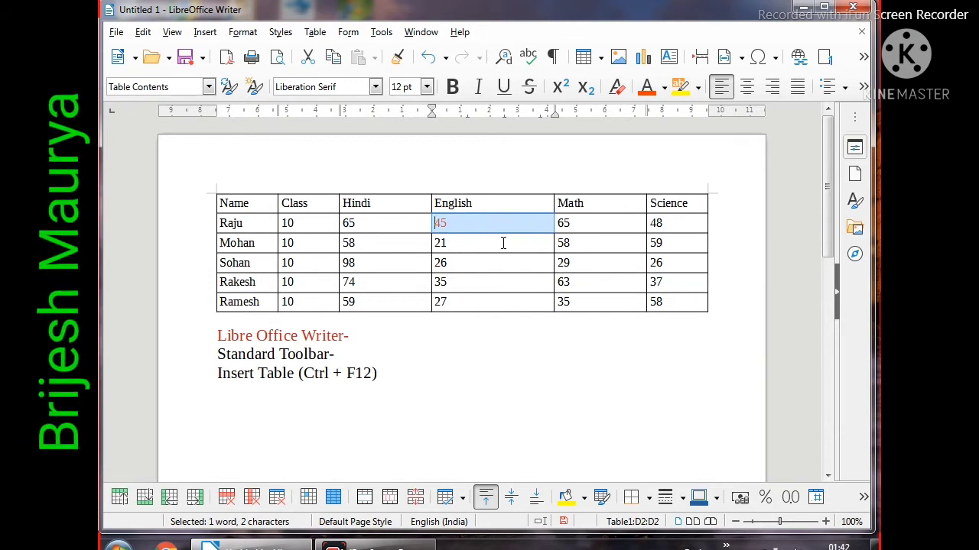
Select the entire marks table, and return the cursor to the blank line below the text.
left_click(485, 262)
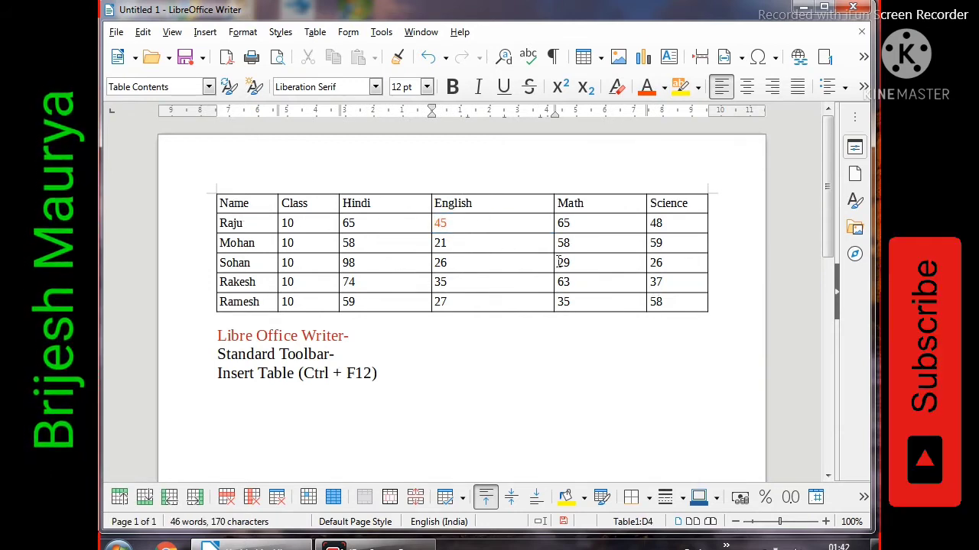
left_click(341, 498)
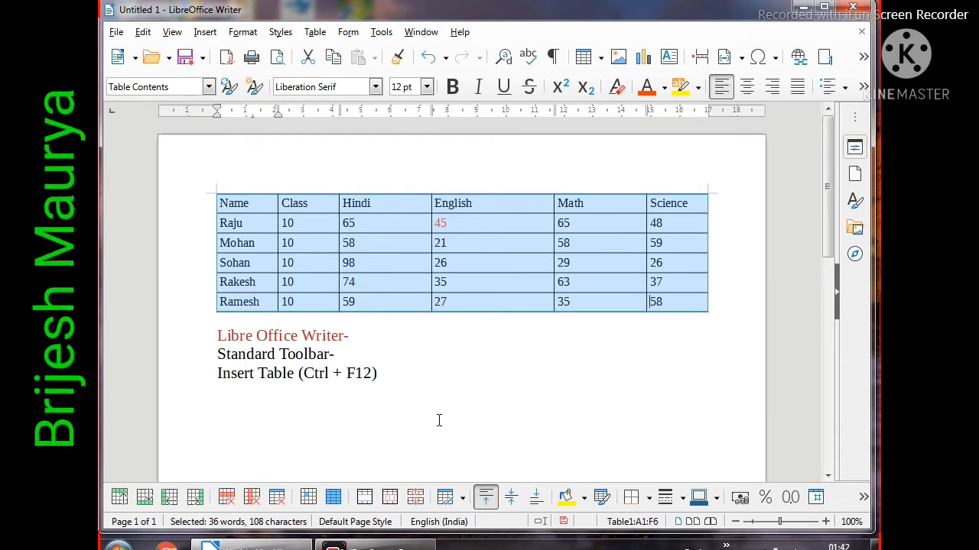
left_click(409, 396)
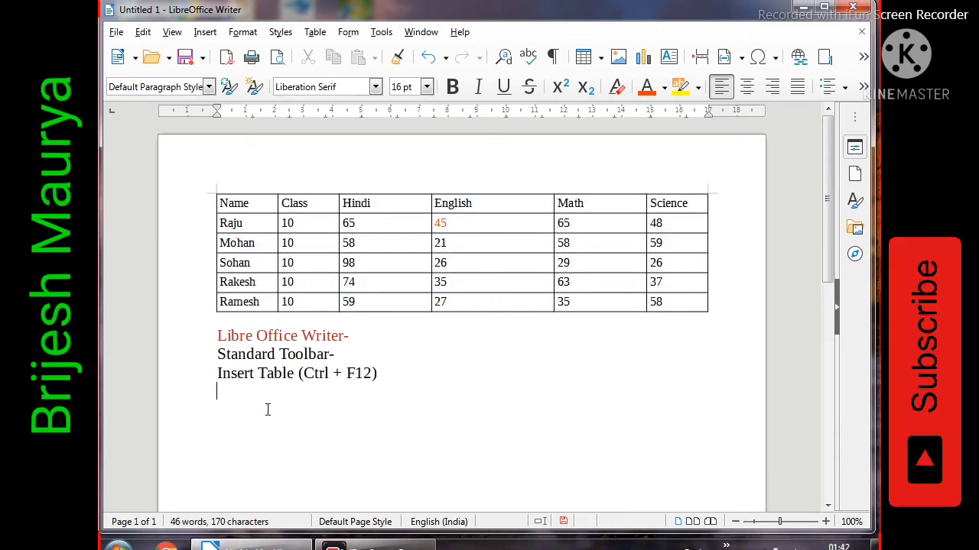
Start inserting a new table on the blank line, setting it to 6 columns and 3 rows.
key("ctrl+F12")
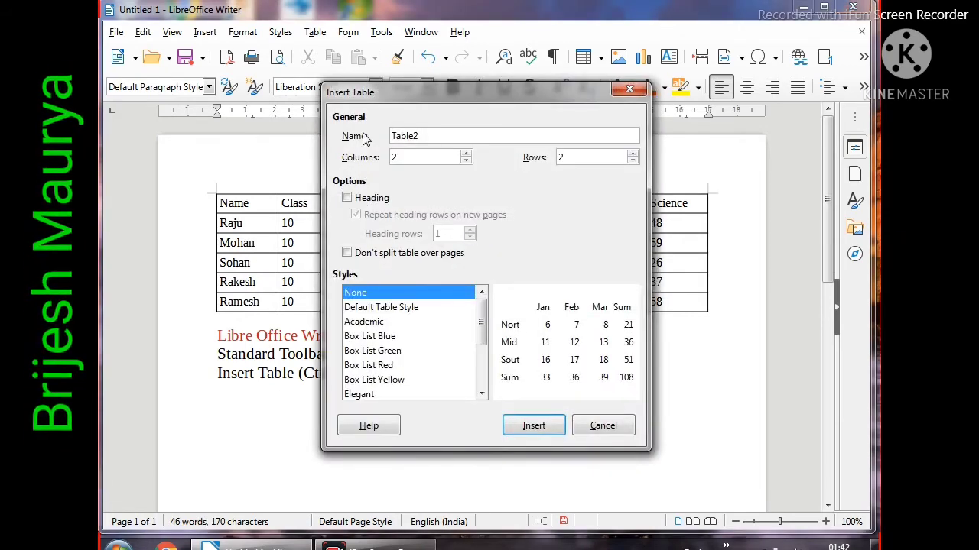
left_click_drag(447, 141, 375, 144)
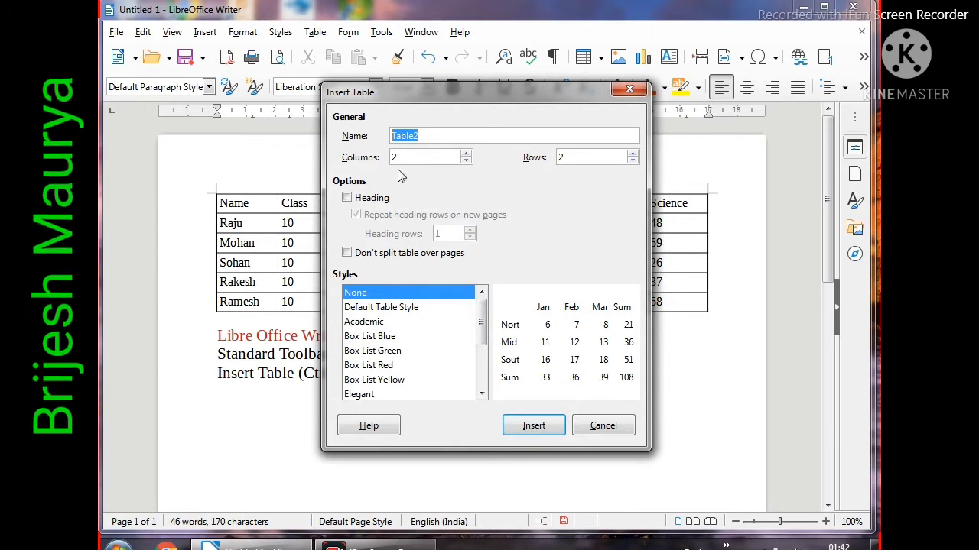
left_click_drag(413, 156, 305, 155)
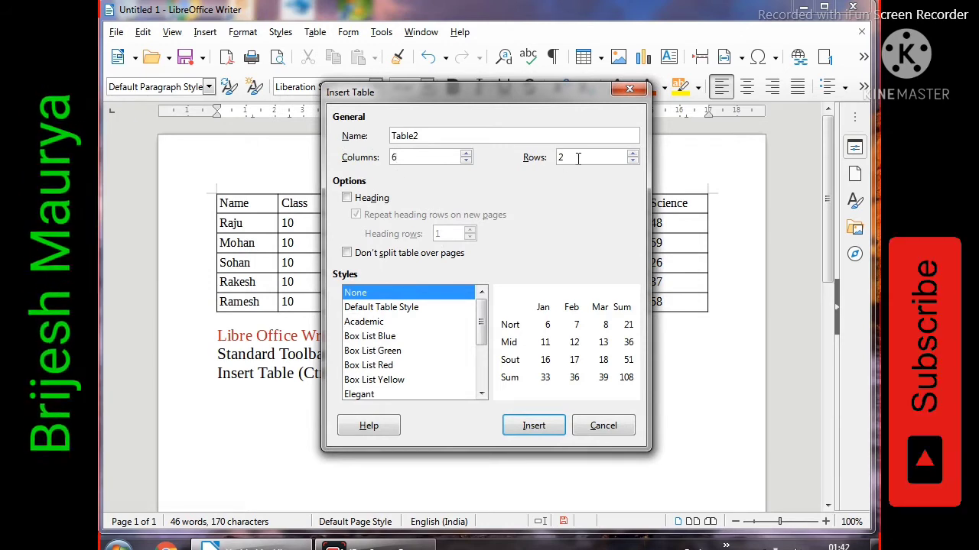
left_click_drag(591, 158, 522, 159)
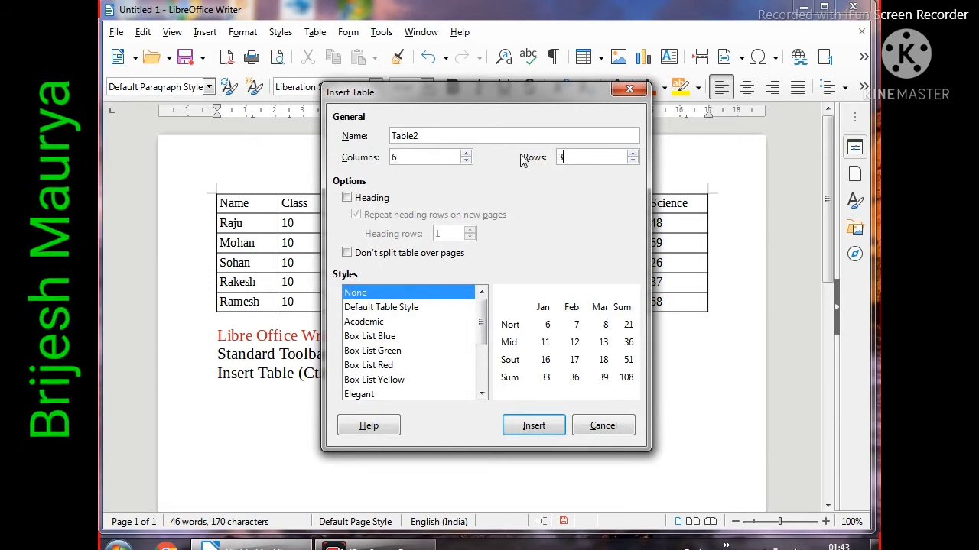
Preview several table styles in the list, choose Box List Blue, and insert the new table with it.
left_click(380, 322)
left_click(382, 337)
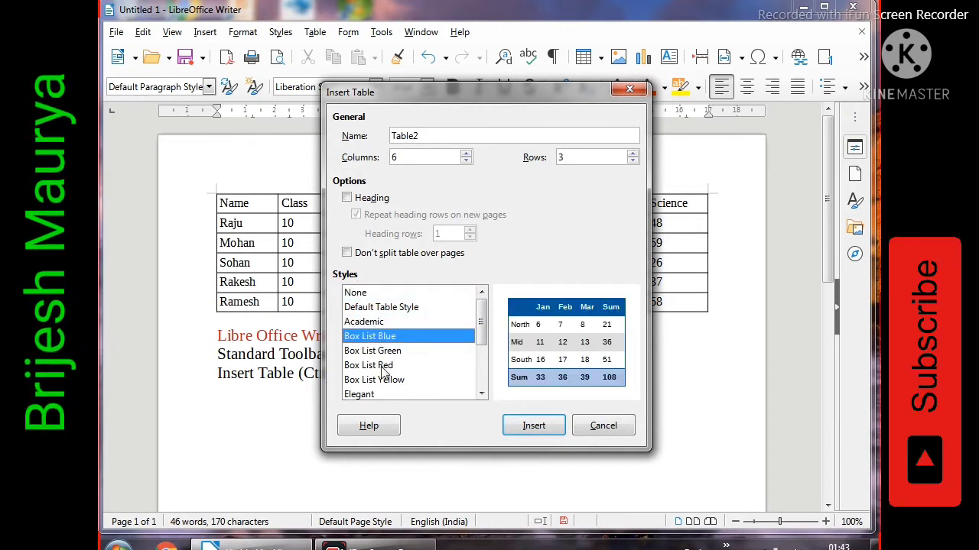
left_click(383, 367)
left_click(384, 380)
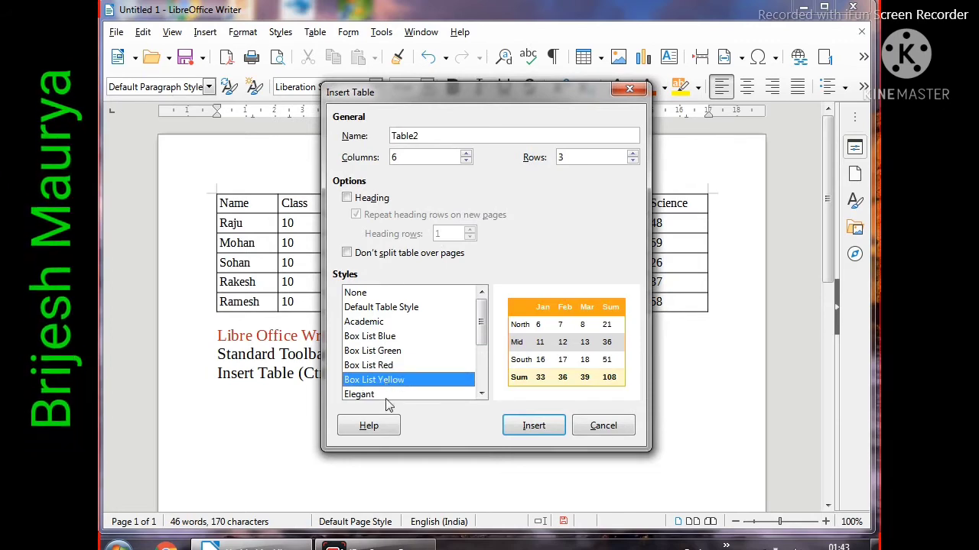
scroll(386, 382, "down", 1)
left_click(386, 380)
scroll(392, 387, "down", 1)
left_click(393, 380)
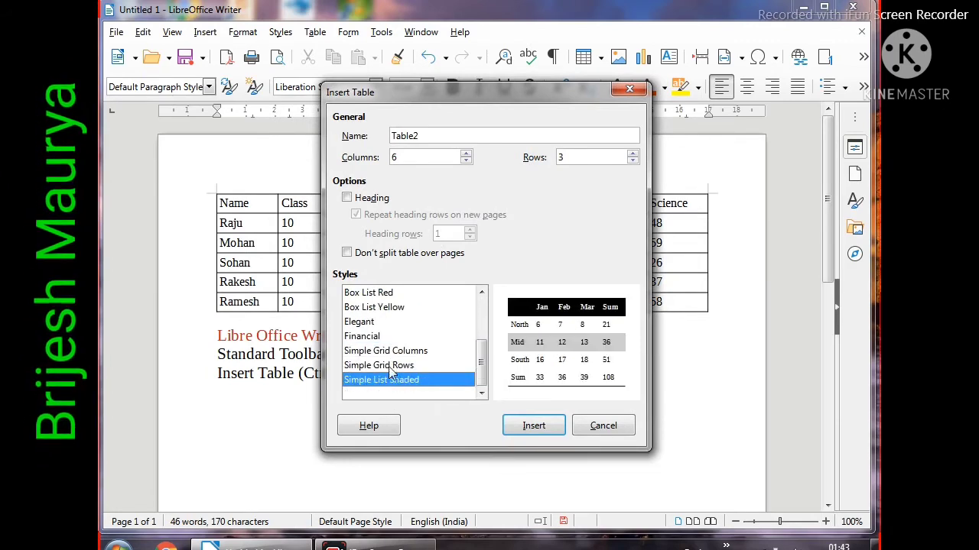
left_click(391, 306)
scroll(397, 294, "up", 1)
left_click(397, 293)
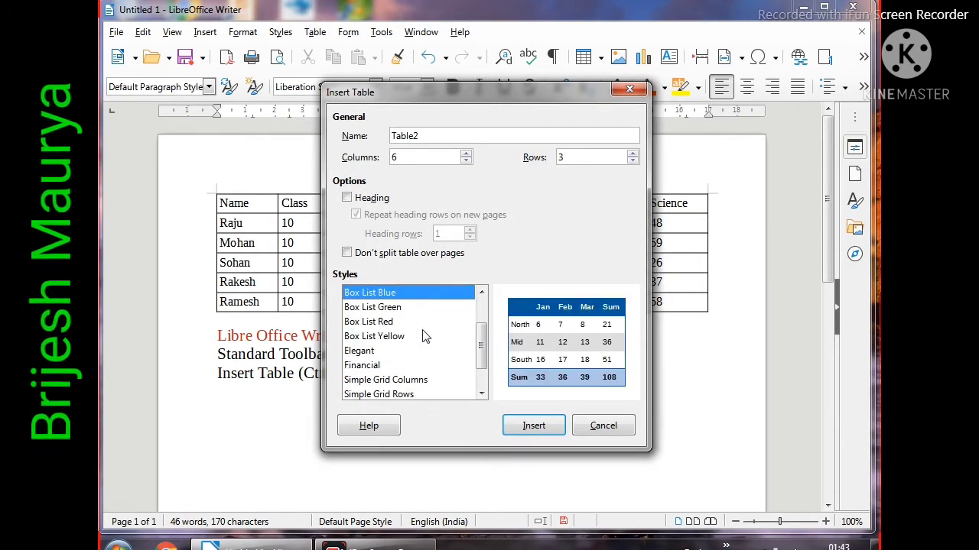
left_click(534, 426)
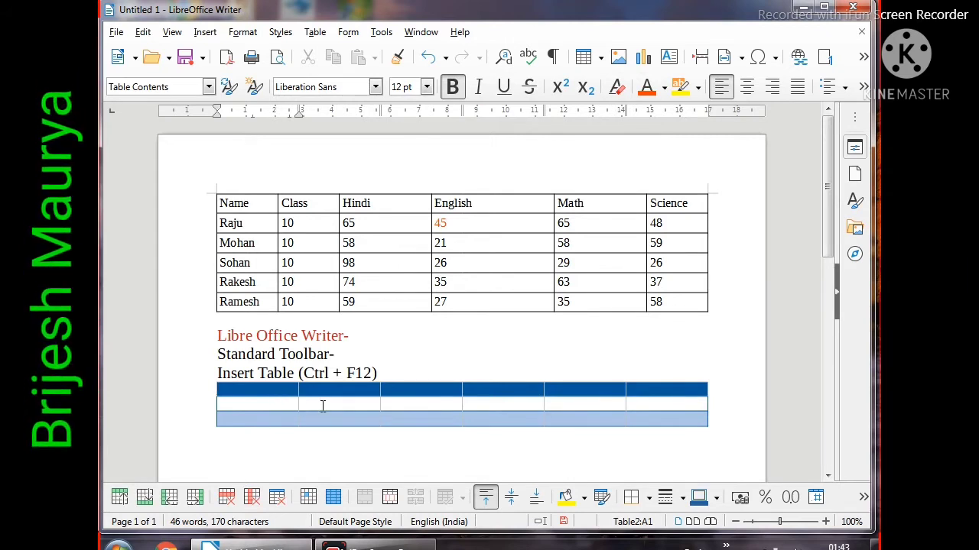
Make the first row of the new blue table slightly taller.
left_click(256, 402)
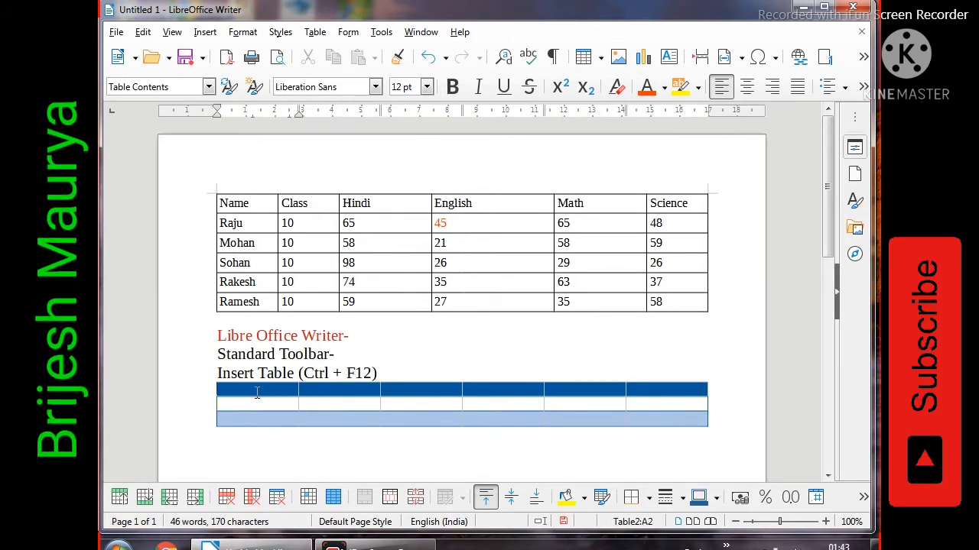
left_click(257, 392)
left_click_drag(275, 396, 275, 399)
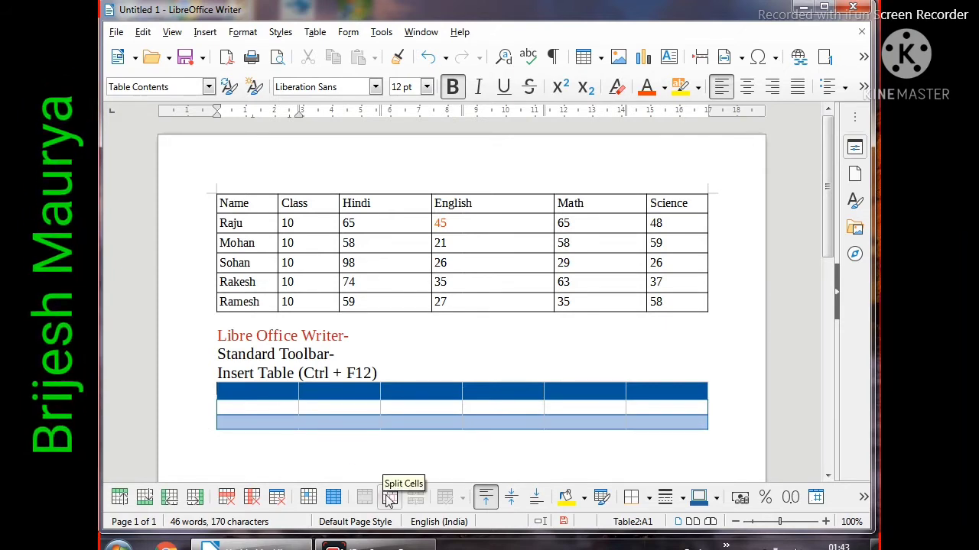
Split the blue table's second-row cell in the third column vertically into 3 cells.
left_click(412, 409)
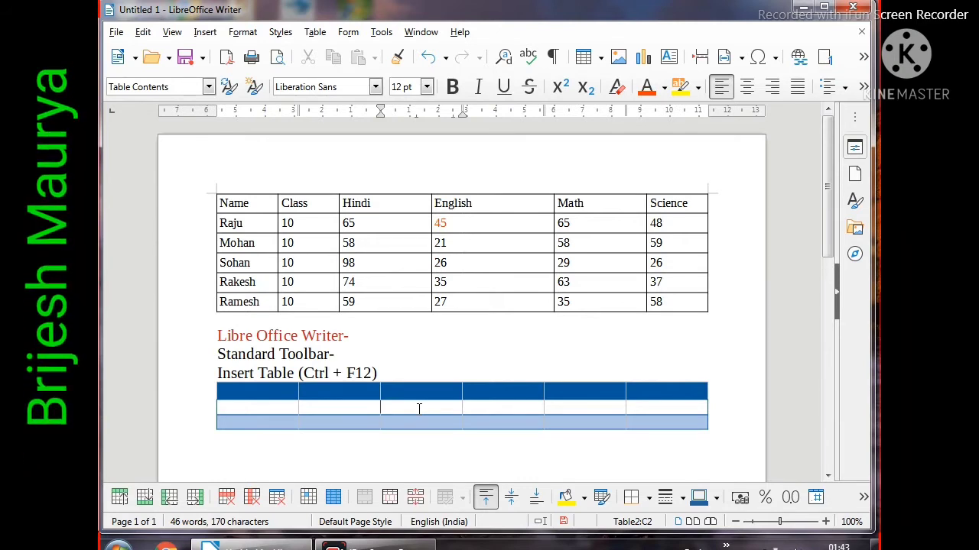
left_click(395, 499)
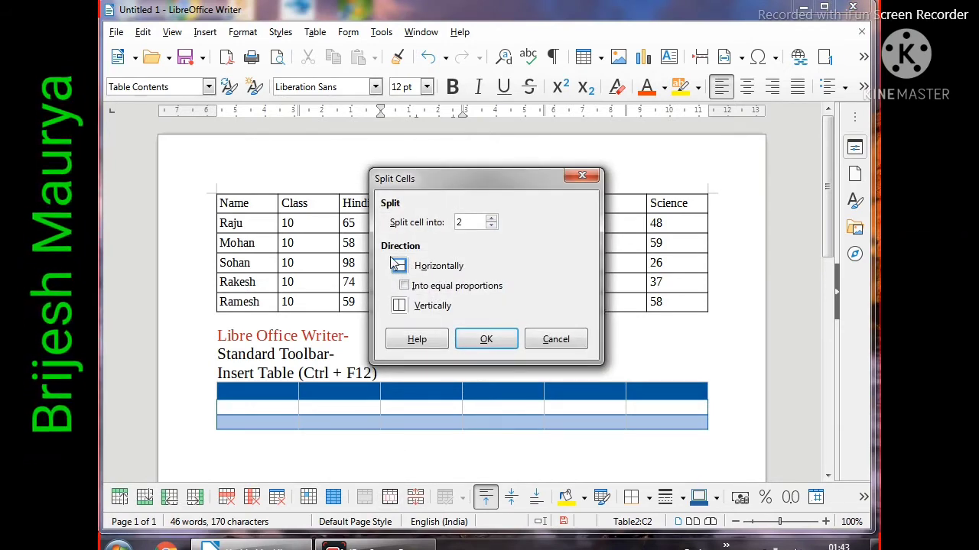
left_click(398, 306)
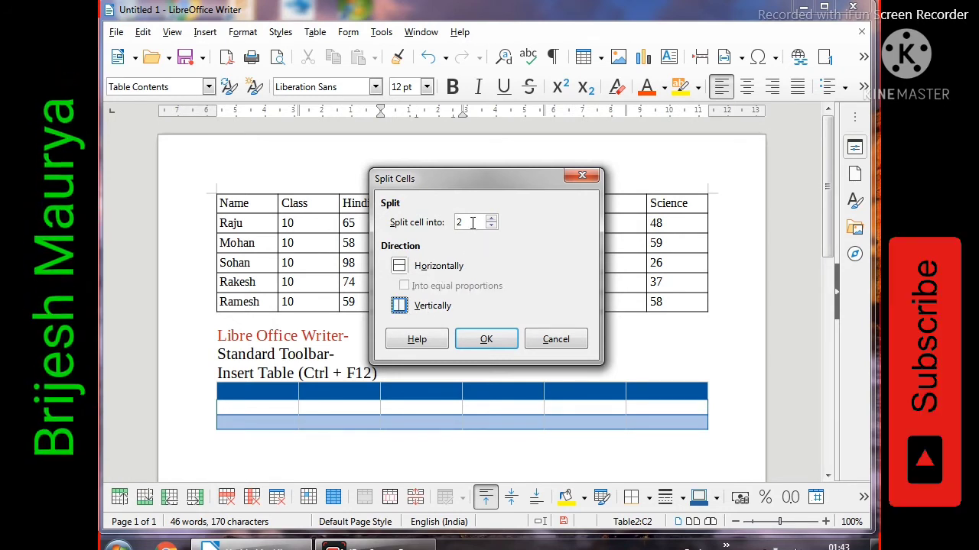
left_click_drag(472, 223, 438, 229)
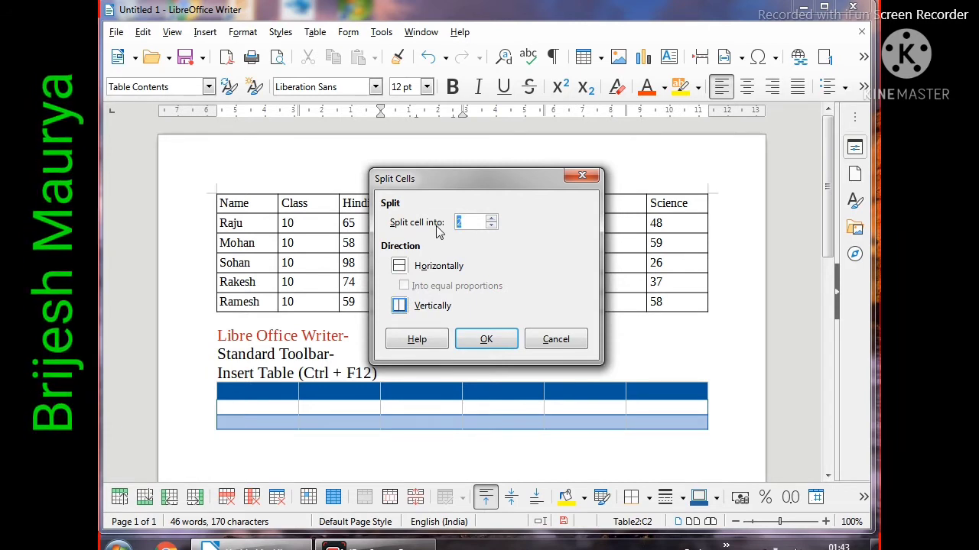
key("BackSpace")
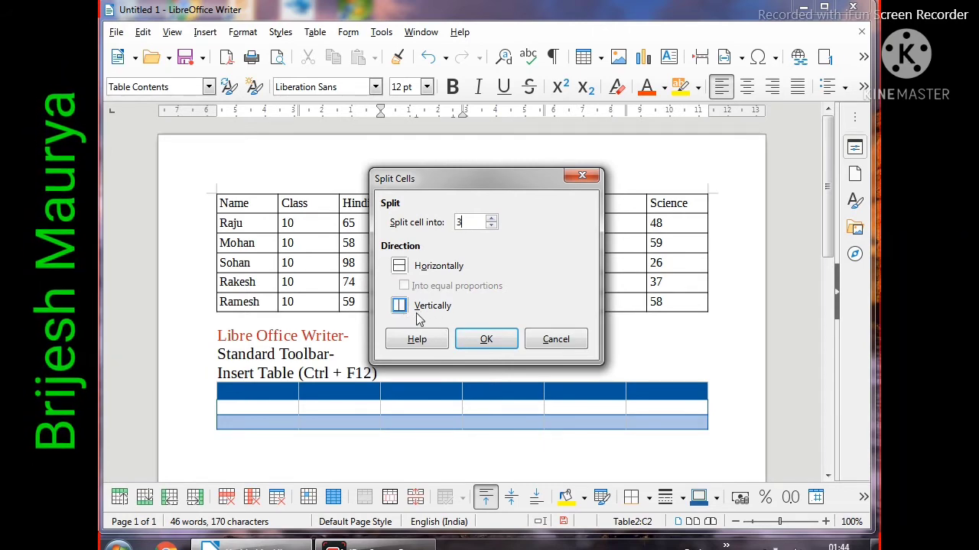
left_click(486, 342)
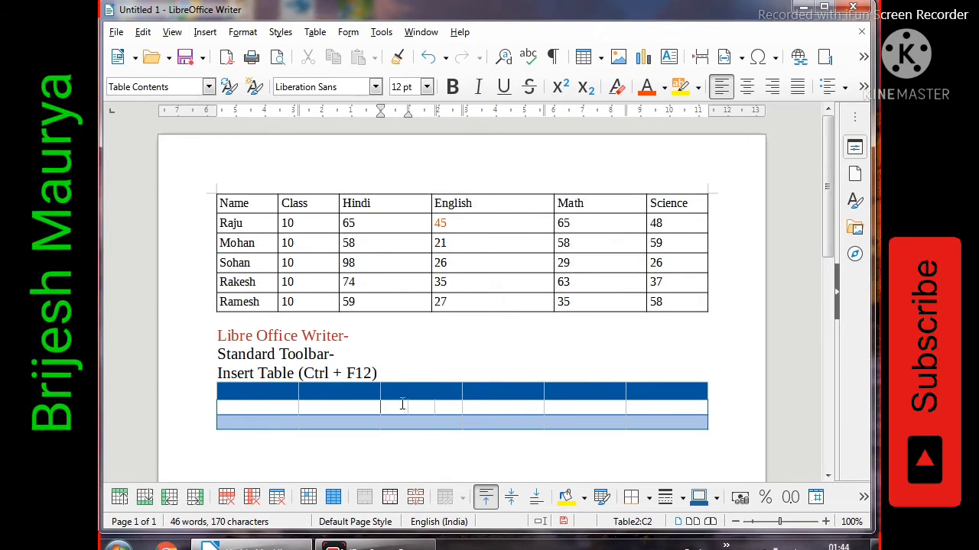
Merge the three narrow split cells in the blue table's second row back into one cell.
mouse_move(398, 408)
left_mouse_down()
mouse_move(441, 407)
mouse_move(398, 404)
left_mouse_up()
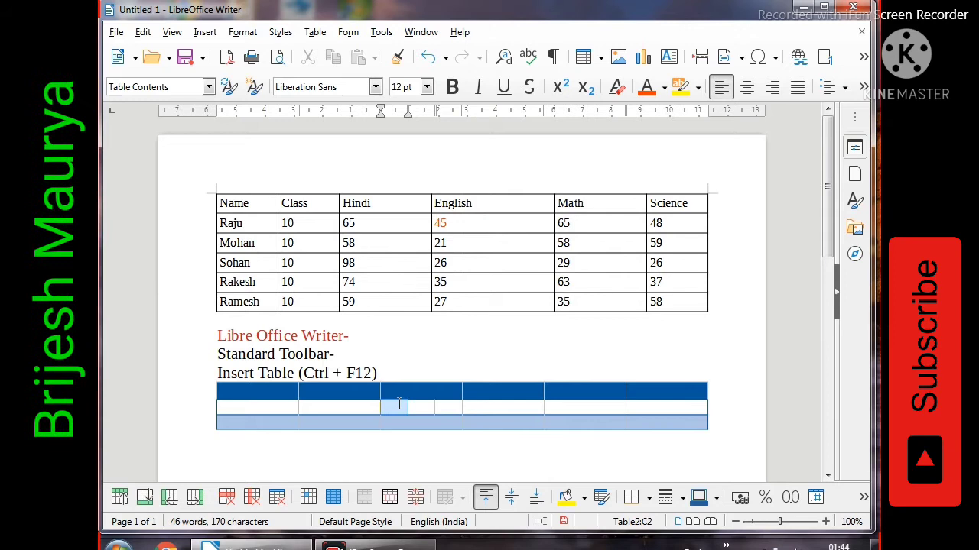
left_click(439, 407)
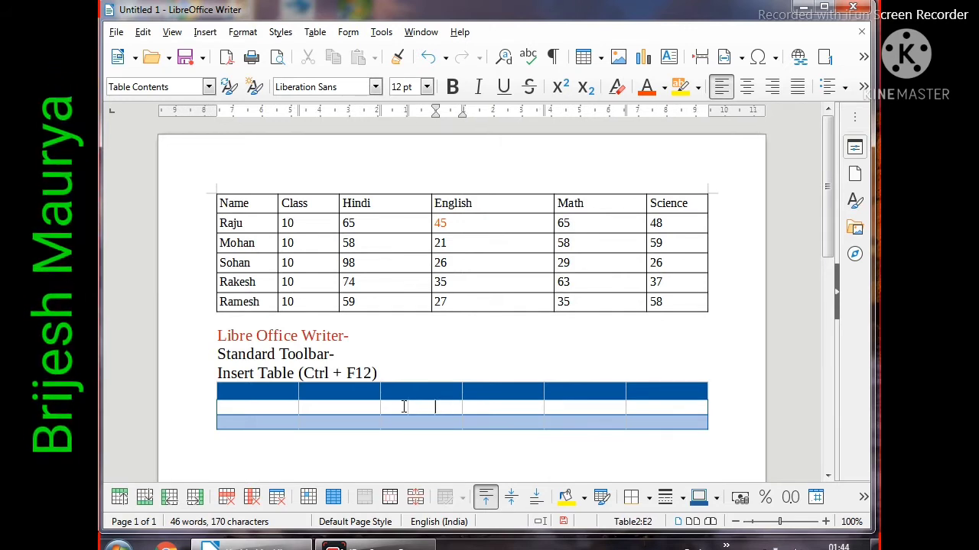
mouse_move(402, 407)
left_mouse_down()
mouse_move(441, 404)
mouse_move(417, 404)
left_mouse_up()
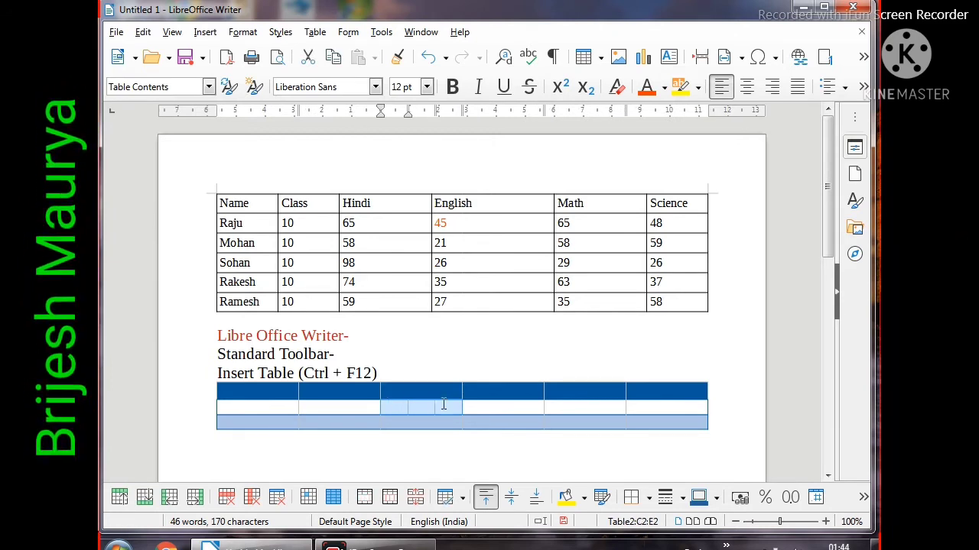
left_click(366, 498)
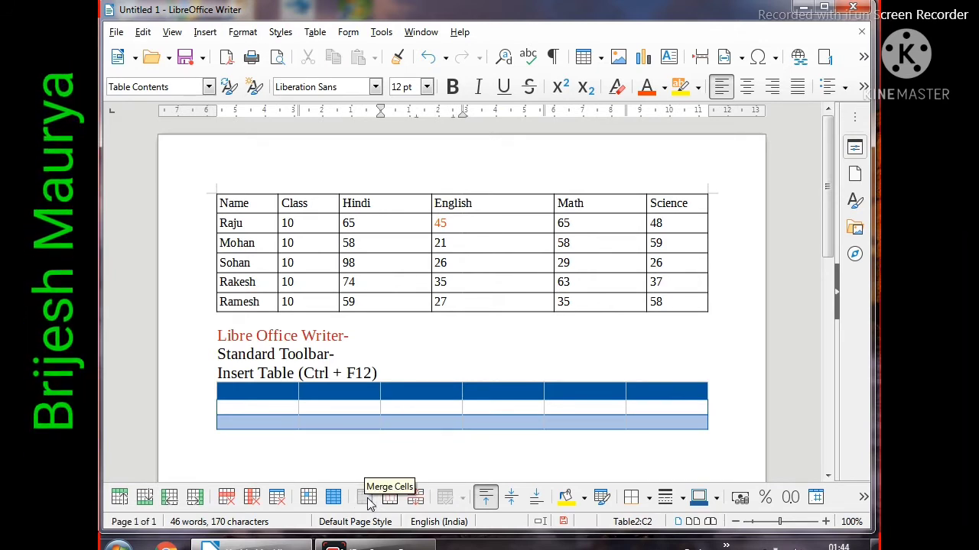
Split the marks table above its fourth row, using the Copy heading mode.
left_click(493, 411)
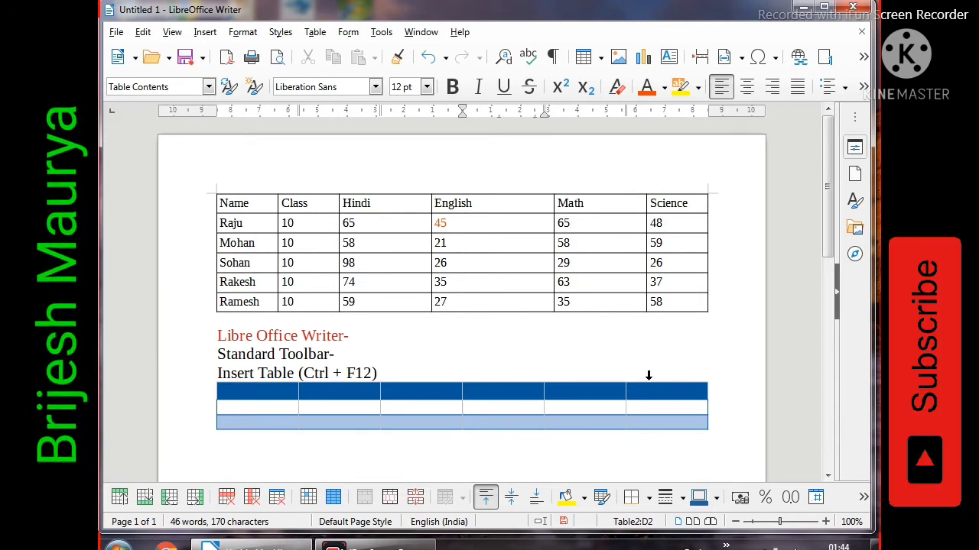
left_click(679, 262)
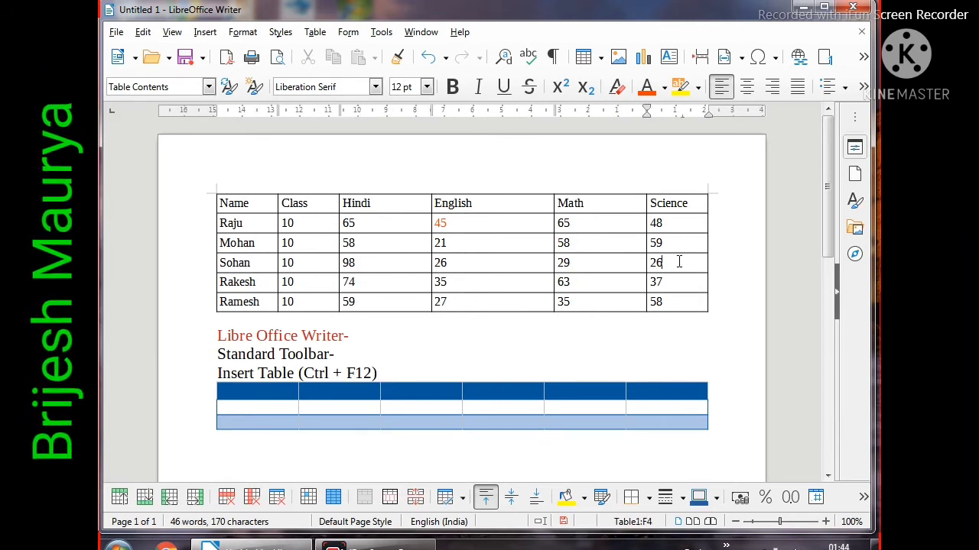
left_click(418, 500)
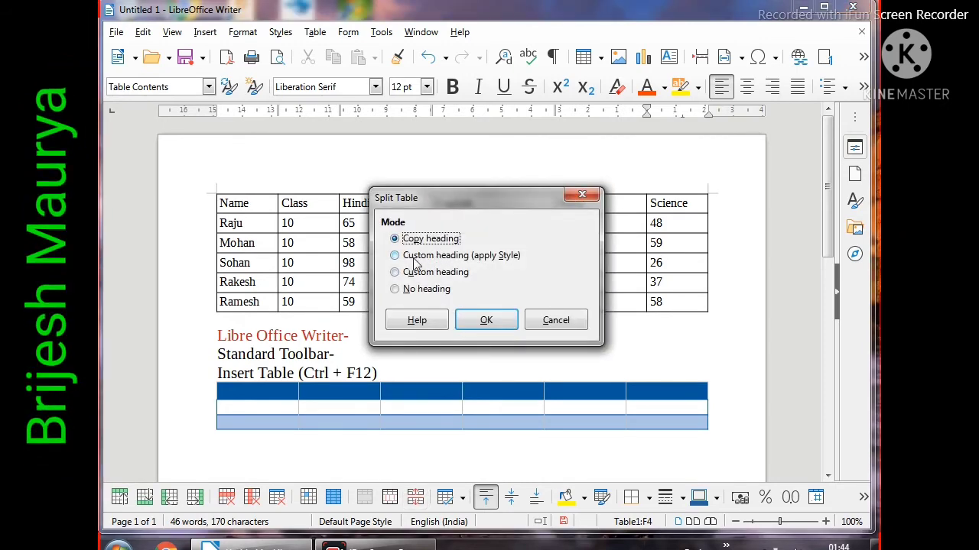
left_click(490, 321)
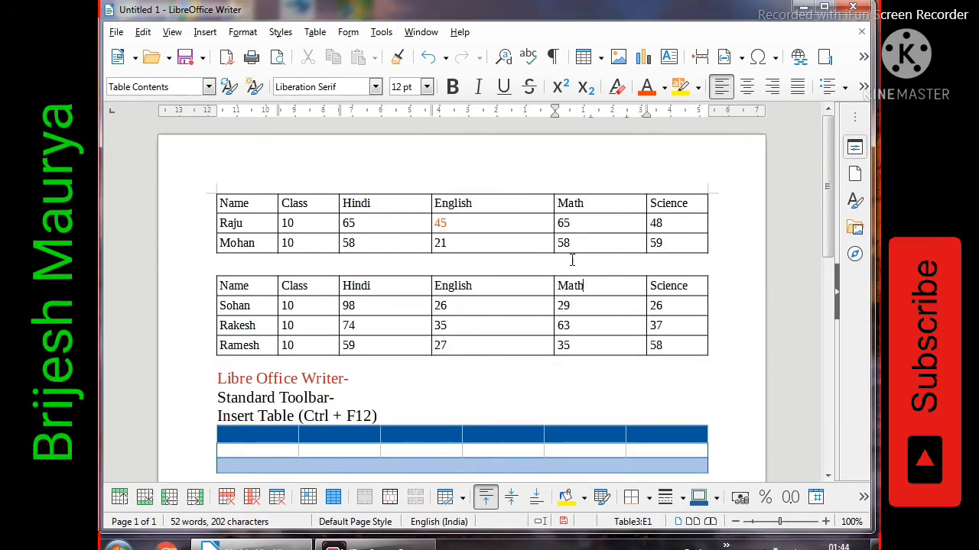
Increase the height of the heading row in the second marks table to several text lines.
left_click(564, 305)
left_click(581, 286)
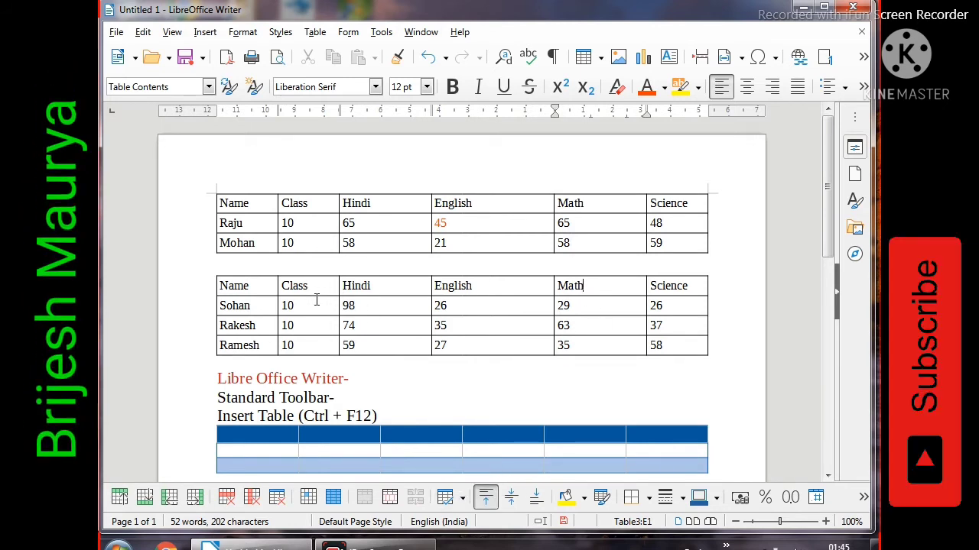
left_click_drag(314, 295, 308, 345)
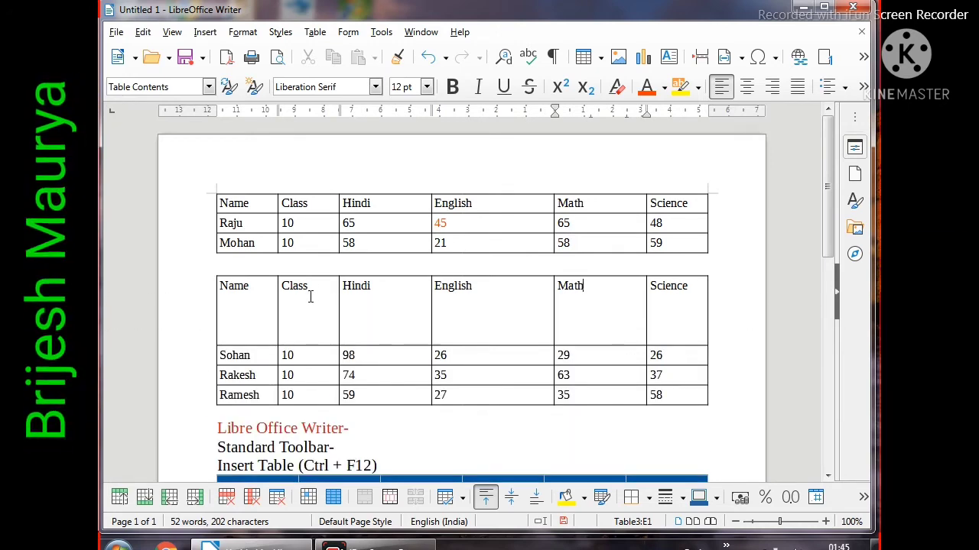
Cycle the second marks table's Name cell through centered, bottom and top vertical alignment, and fill its background with blue.
left_click(237, 292)
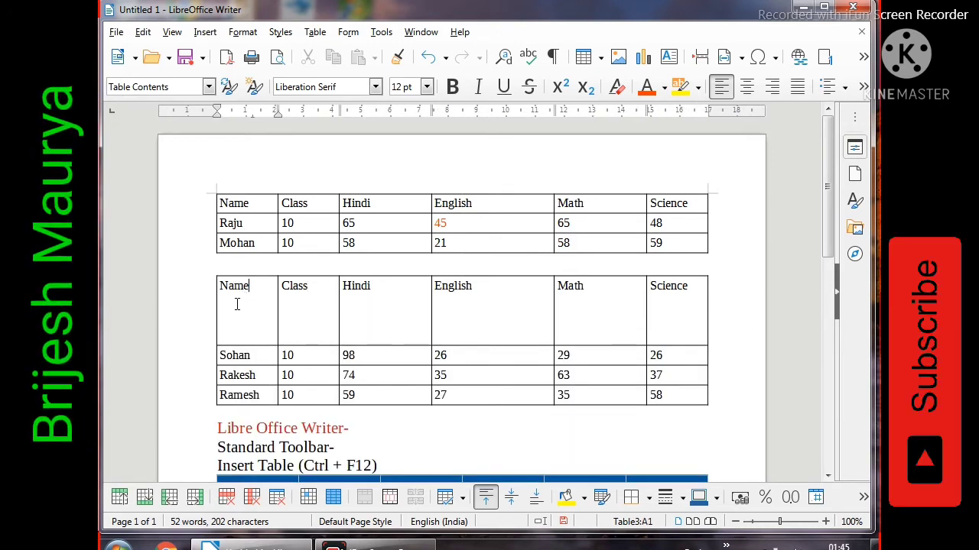
left_click(510, 498)
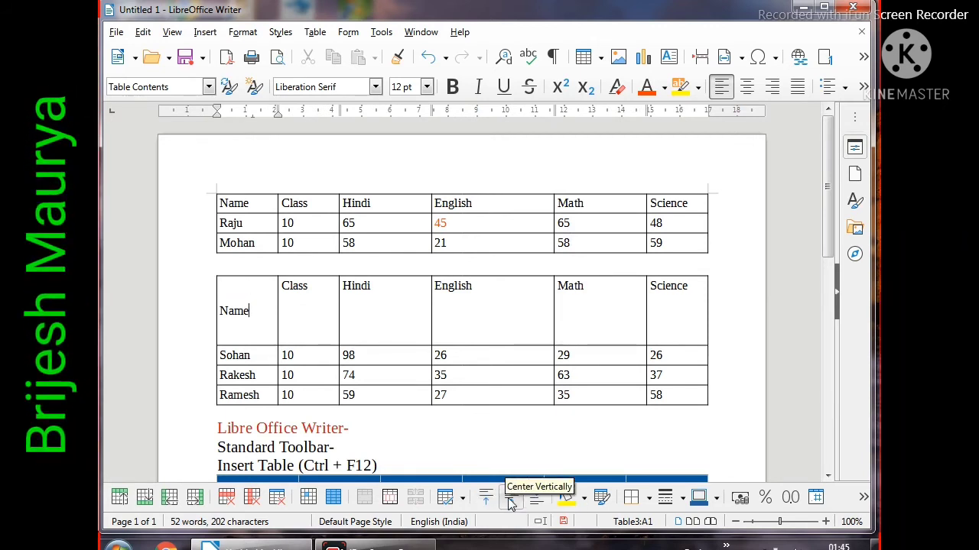
left_click(535, 503)
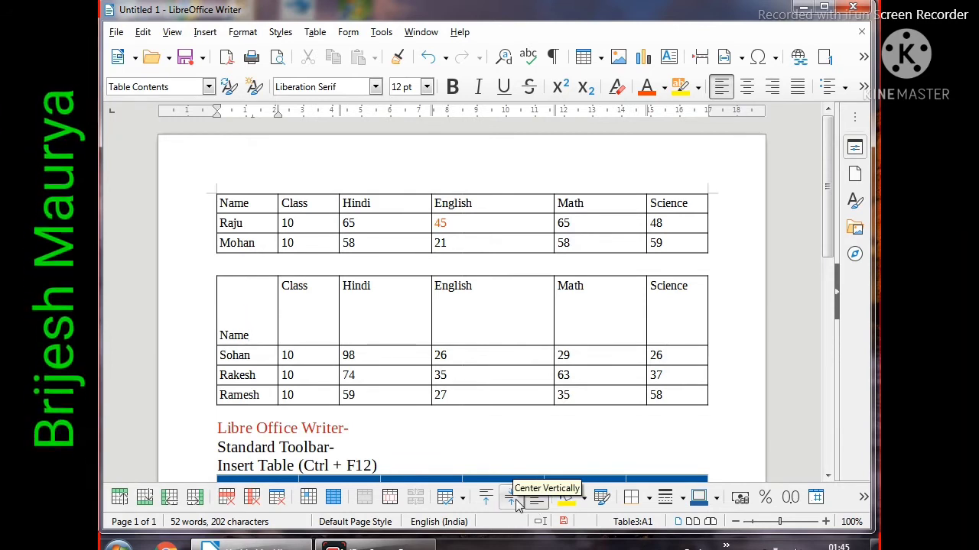
left_click(514, 500)
left_click(489, 502)
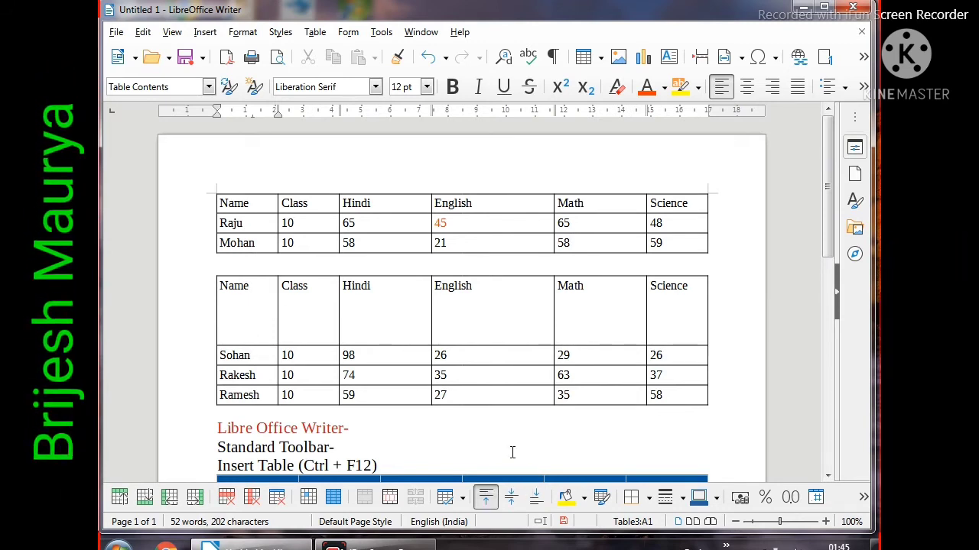
left_click(585, 497)
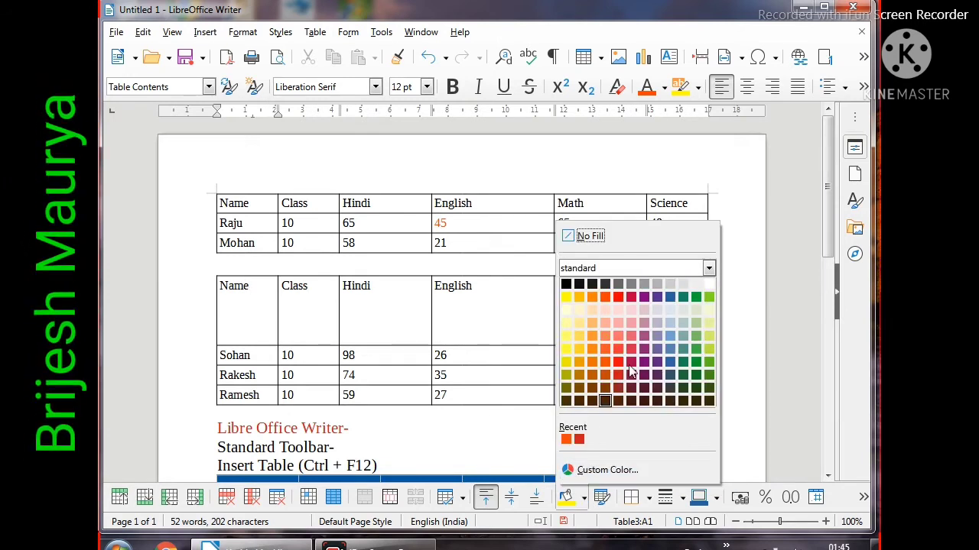
left_click(671, 337)
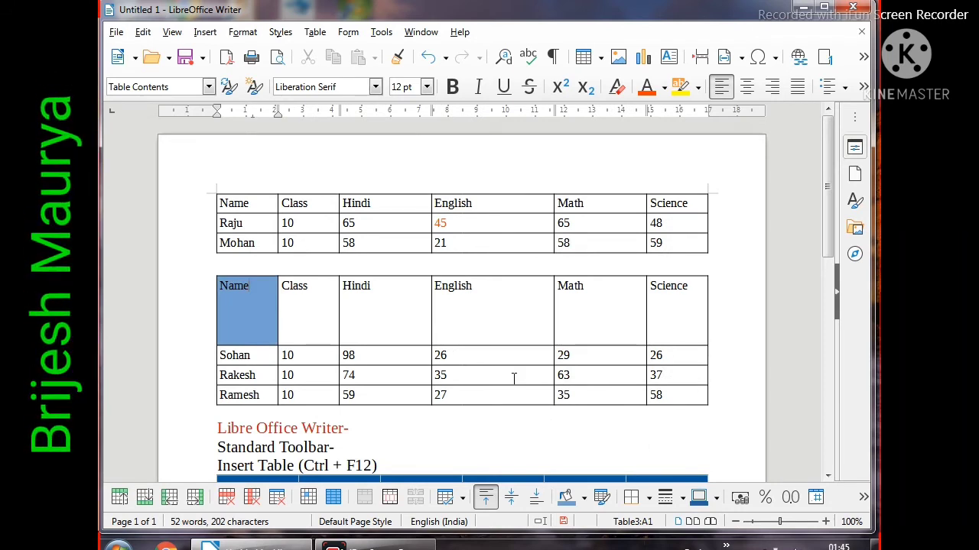
Remove all borders from the Hindi and English cells in the first two rows of the second marks table.
left_click_drag(365, 313, 481, 360)
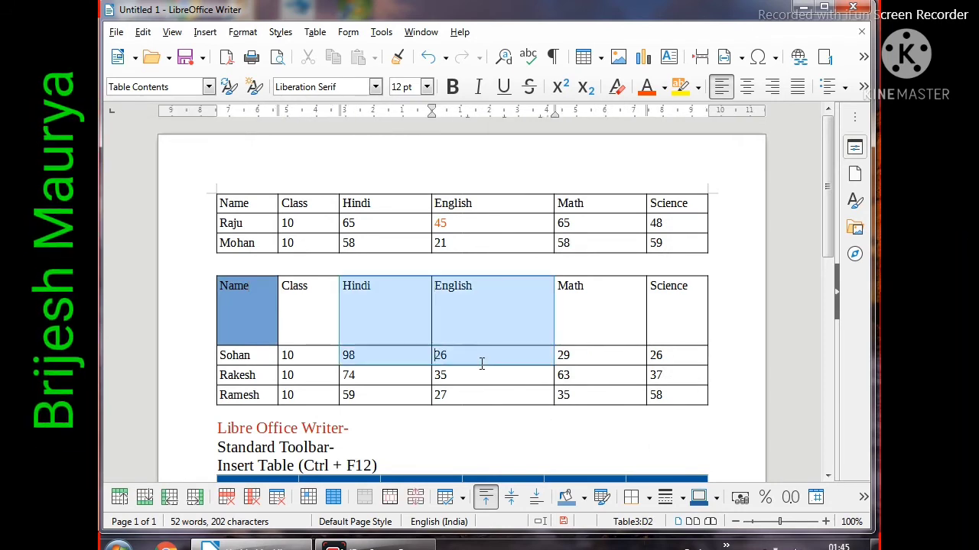
left_click(634, 504)
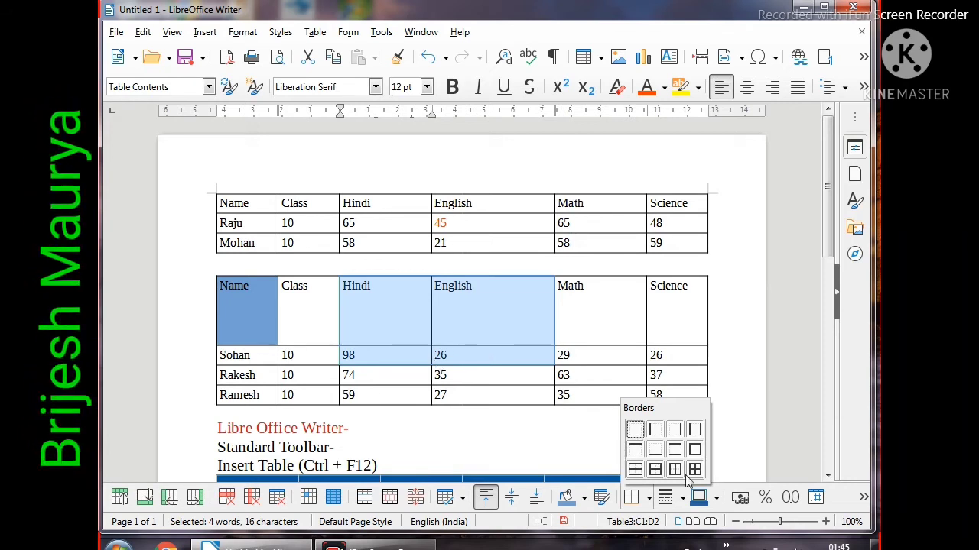
left_click(635, 432)
left_click(521, 397)
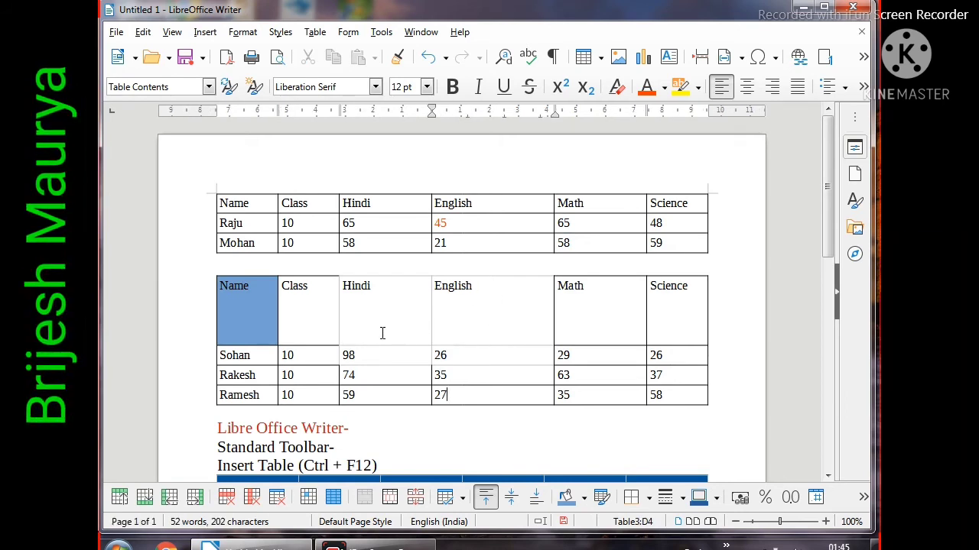
Apply all outer and inner borders to the Hindi and English cells in the second marks table's first two rows.
left_click_drag(403, 320, 461, 354)
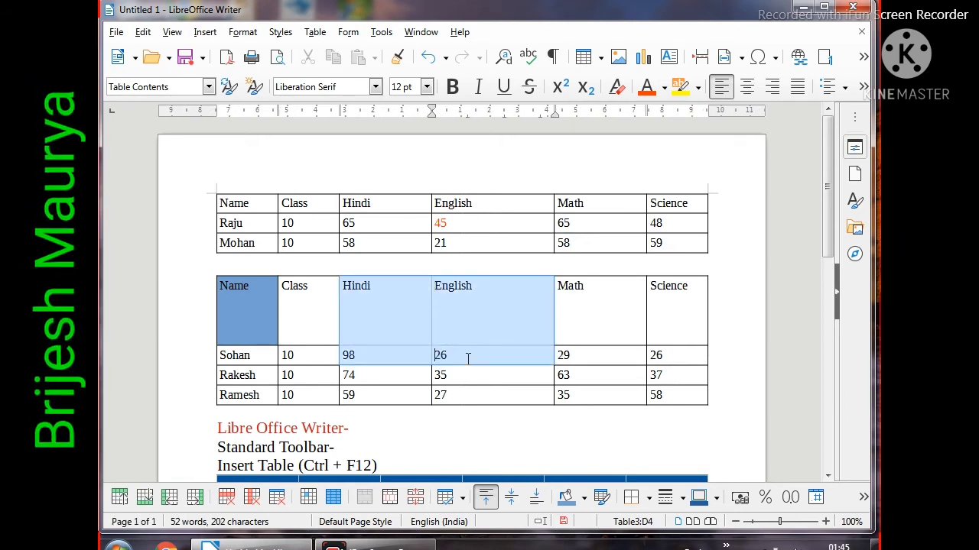
left_click(648, 499)
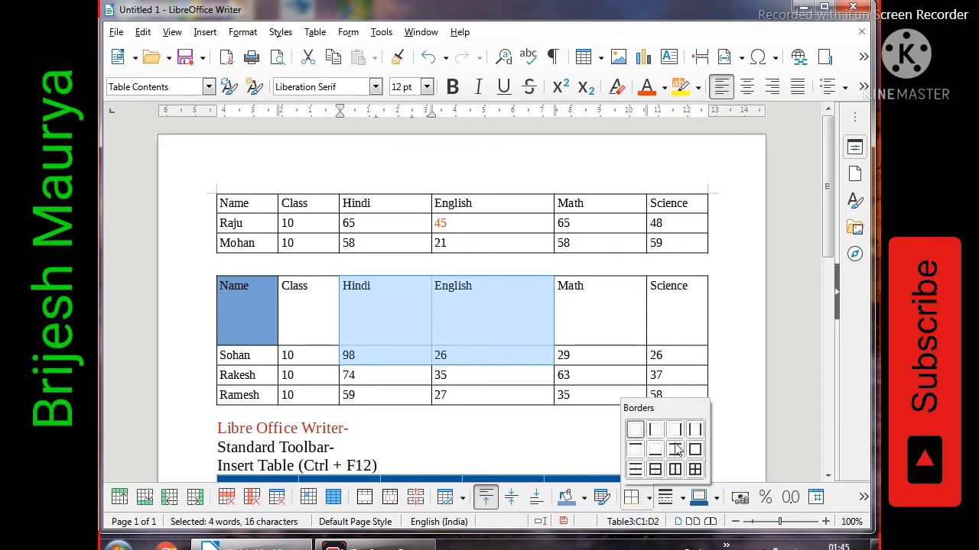
left_click(695, 469)
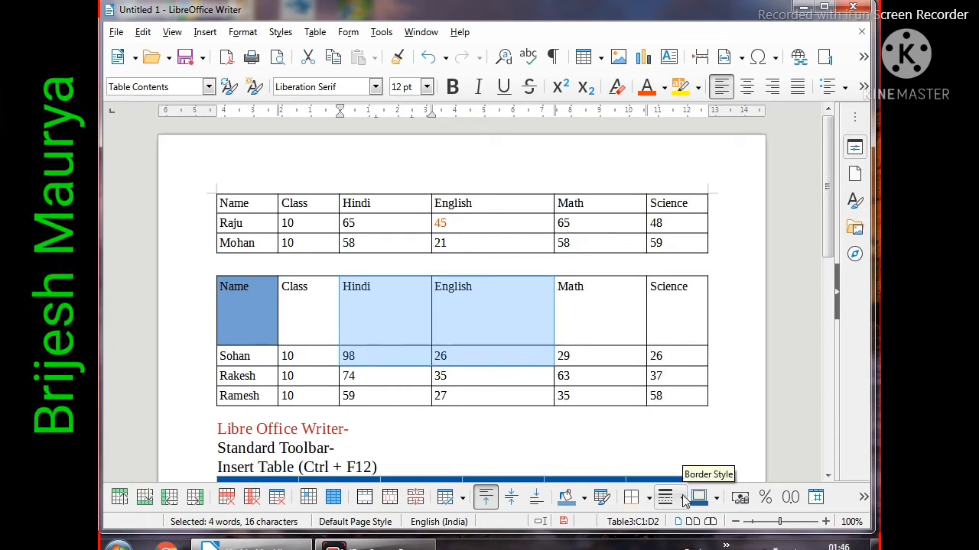
Apply a thick-and-thin double-line border style to the Hindi and English cells in the second marks table's first two rows.
left_click(682, 498)
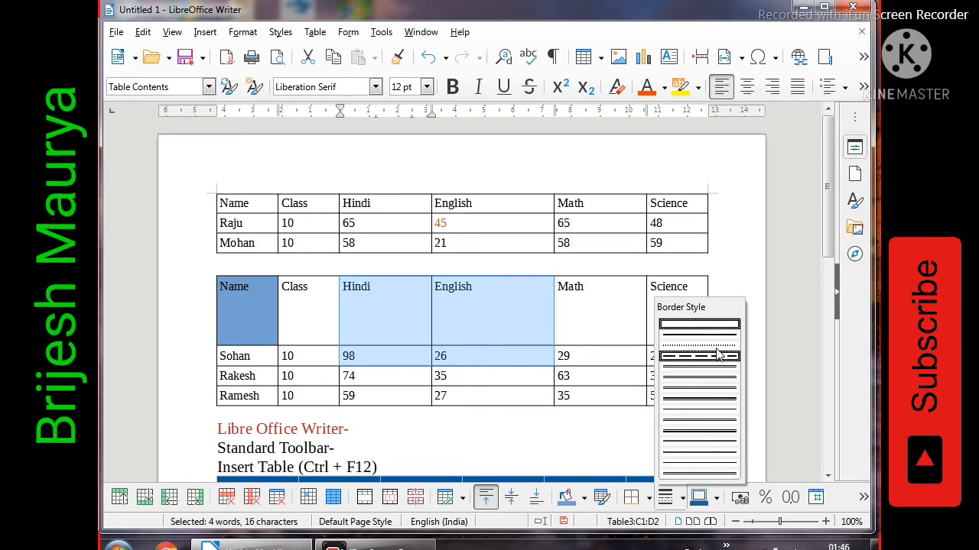
left_click(716, 442)
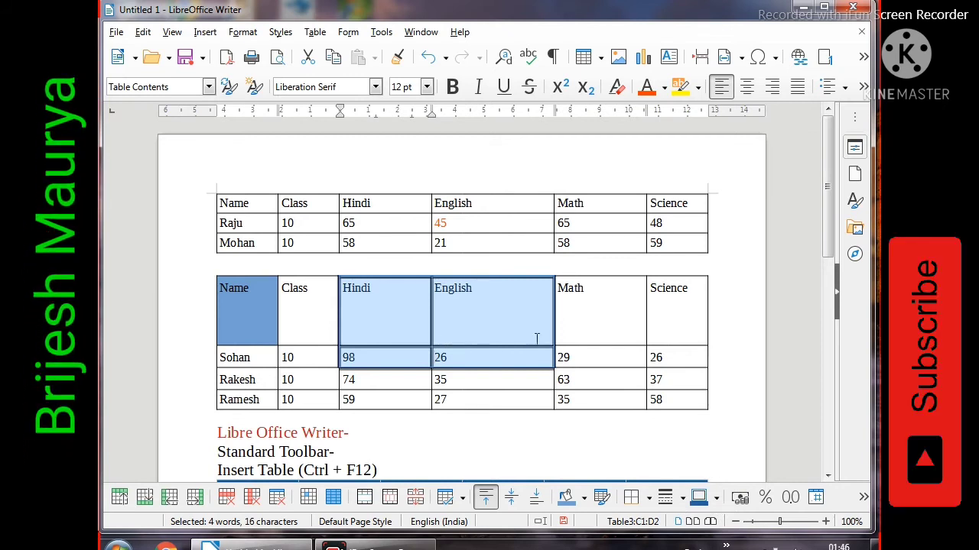
left_click(592, 380)
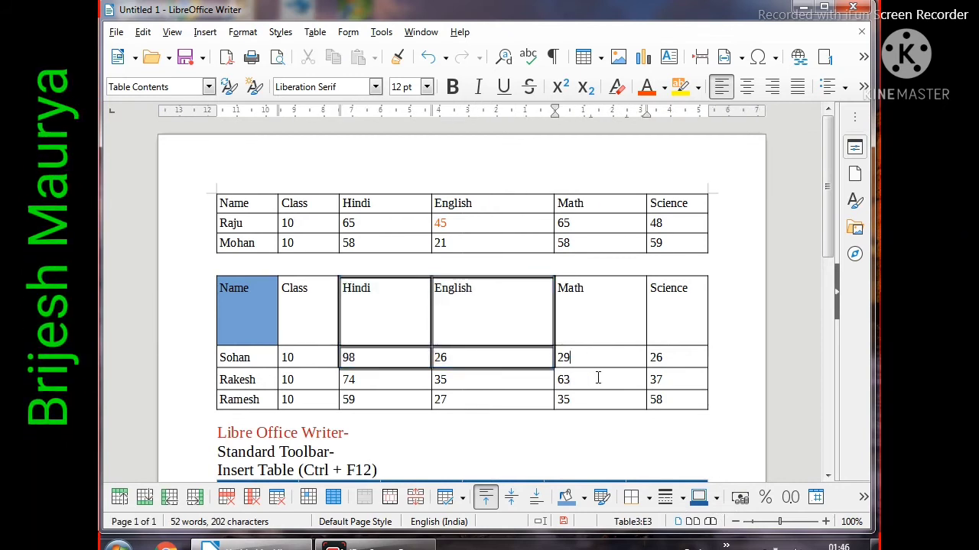
Cycle the Math and Science marks in the second marks table through the currency, percent and decimal number formats.
left_click_drag(597, 377, 666, 406)
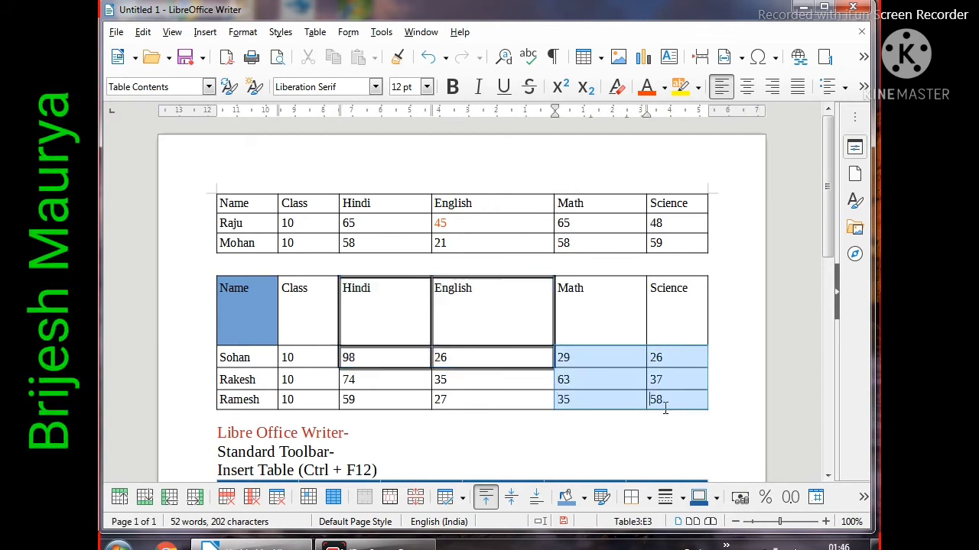
left_click(742, 497)
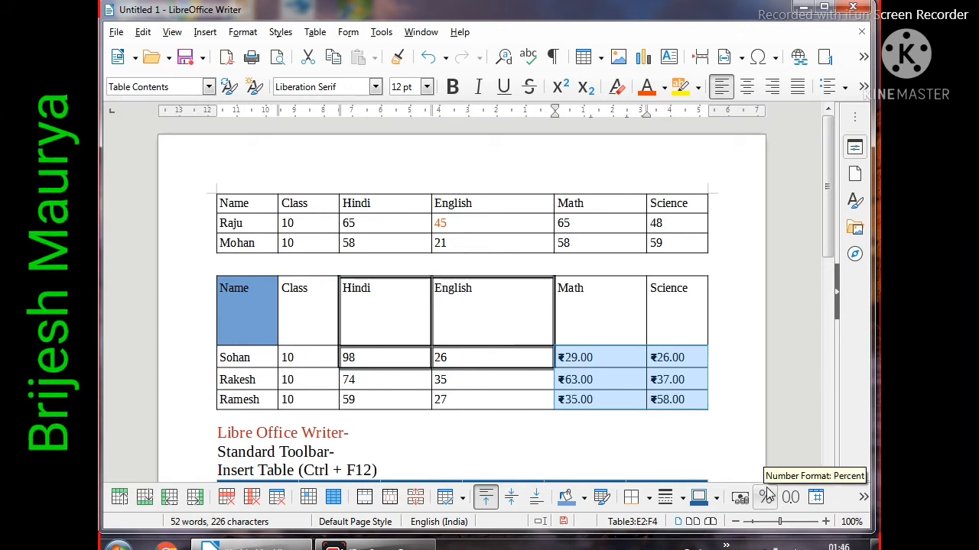
left_click(766, 497)
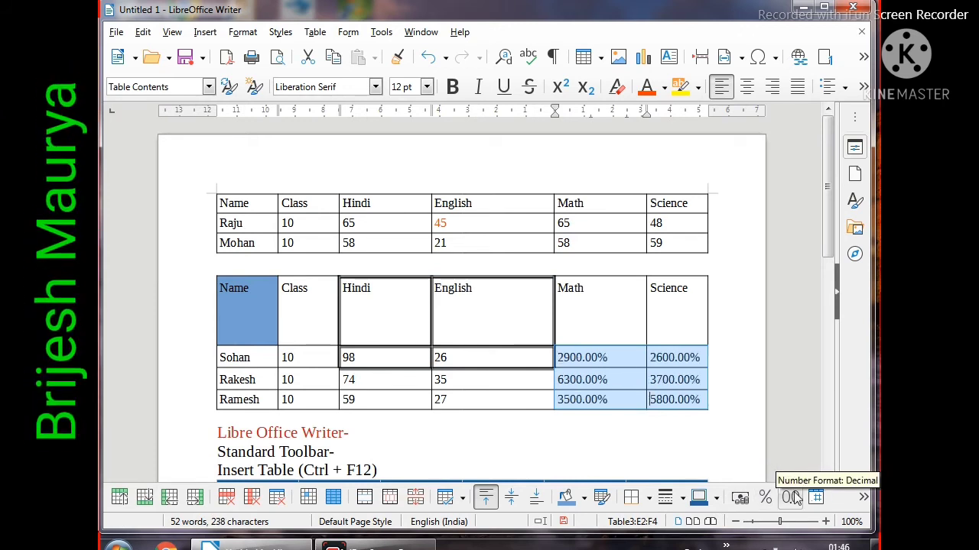
left_click(796, 497)
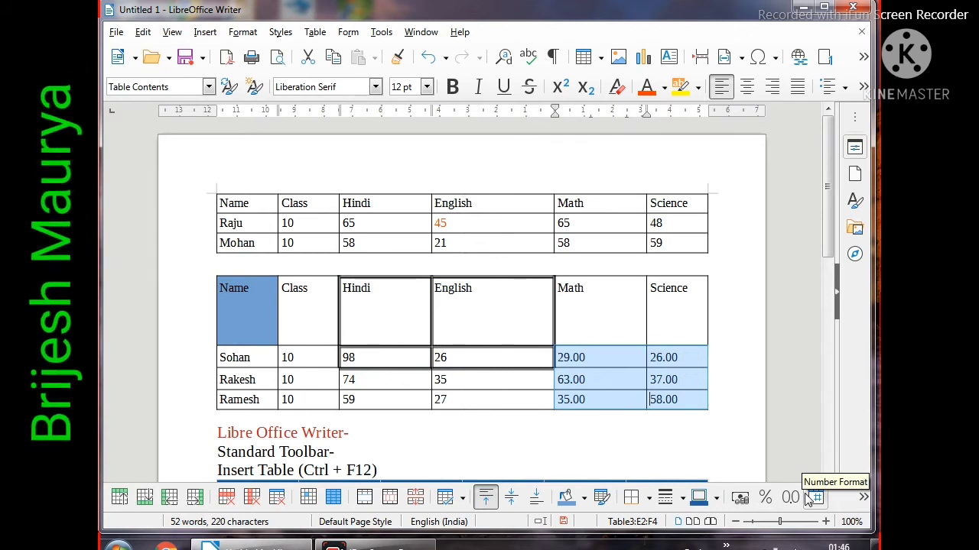
Distribute all rows of the second marks table evenly so they share the heading row's height.
left_click(252, 337)
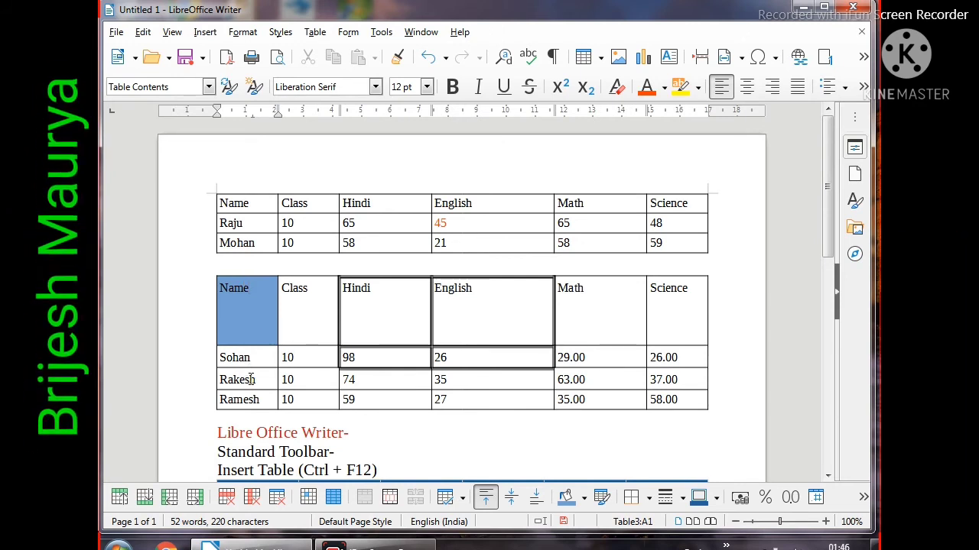
left_click_drag(276, 360, 686, 393)
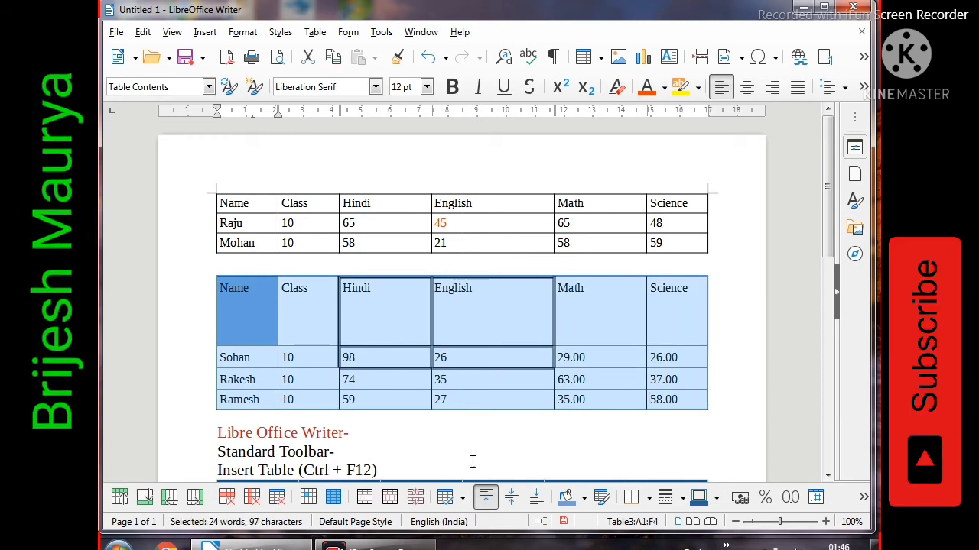
left_click(461, 498)
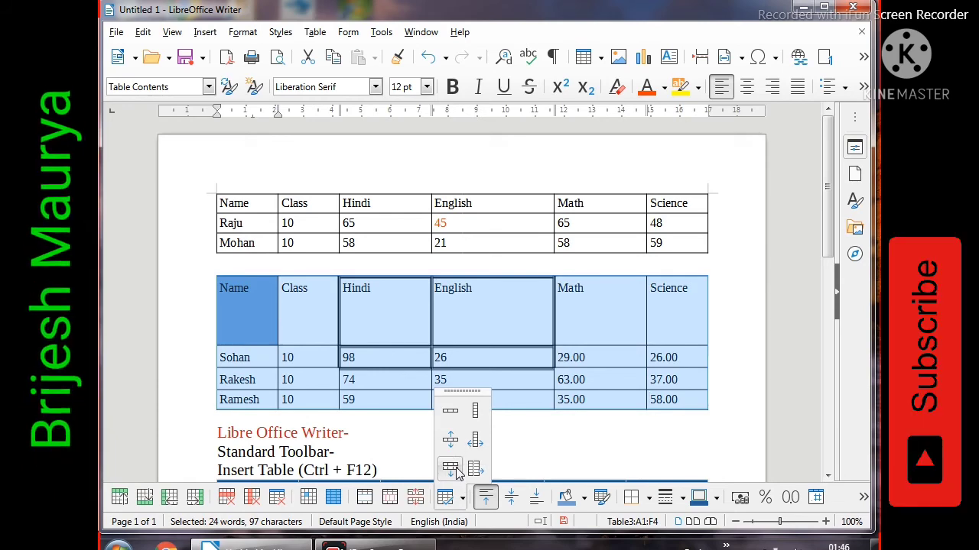
left_click(456, 472)
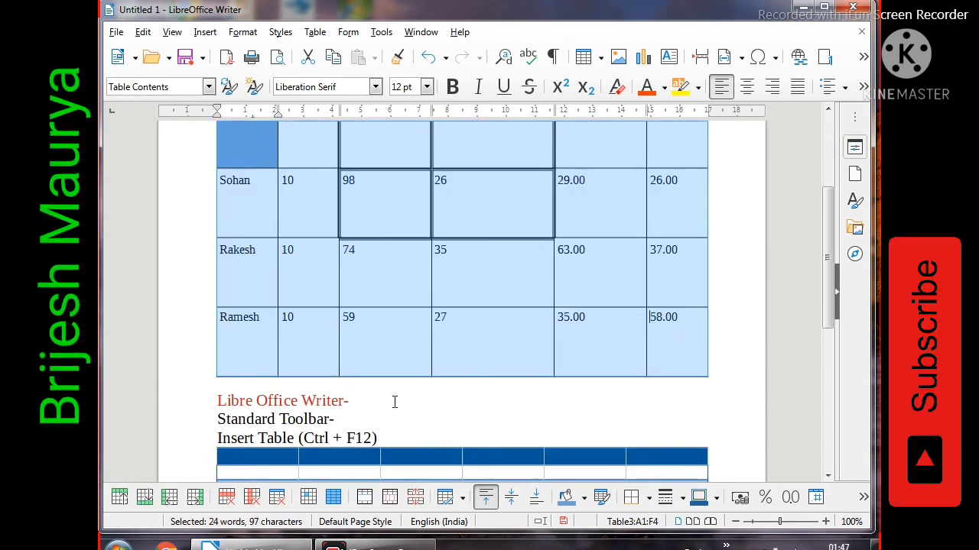
scroll(268, 267, "up", 4)
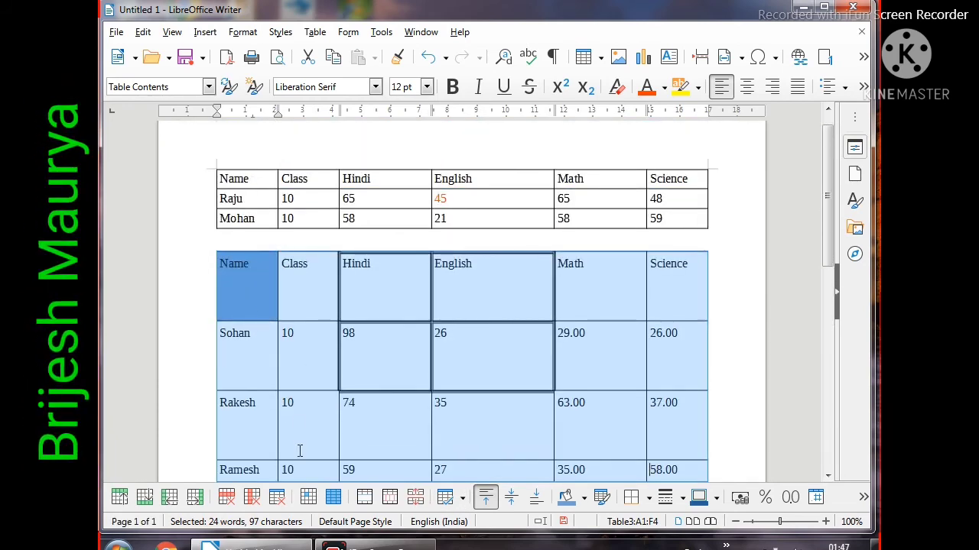
scroll(304, 462, "down", 1)
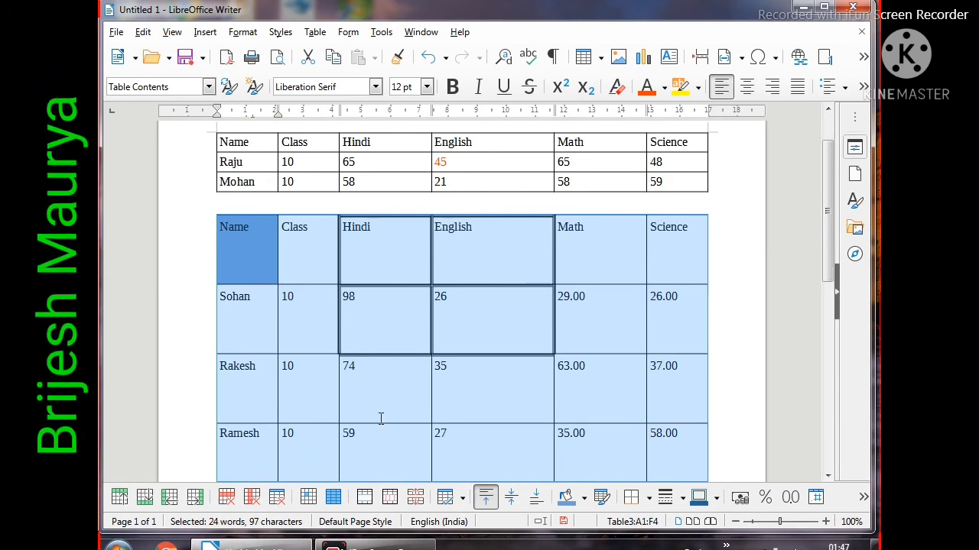
Distribute all columns of the second marks table evenly across its width.
left_click(384, 411)
left_click_drag(255, 254, 669, 371)
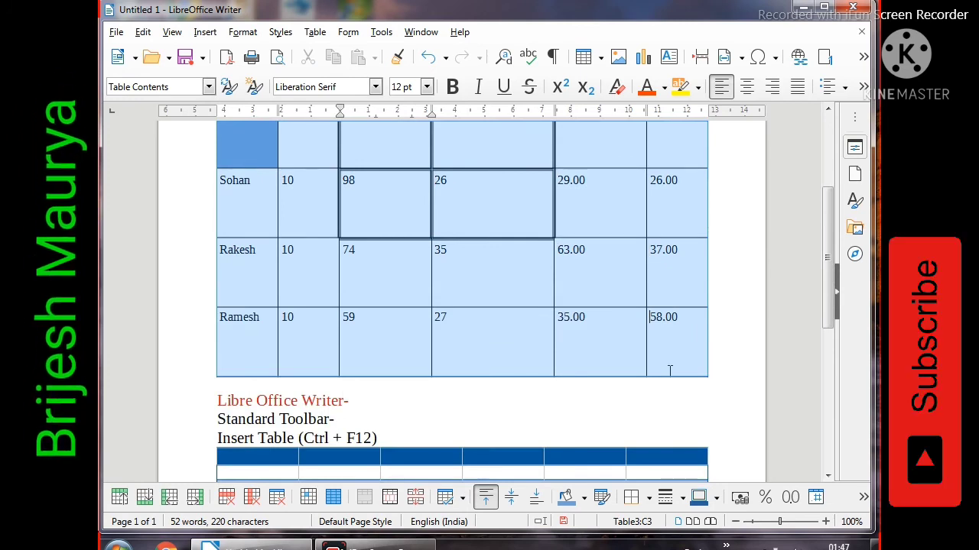
left_click_drag(426, 390, 380, 369)
scroll(380, 369, "up", 5)
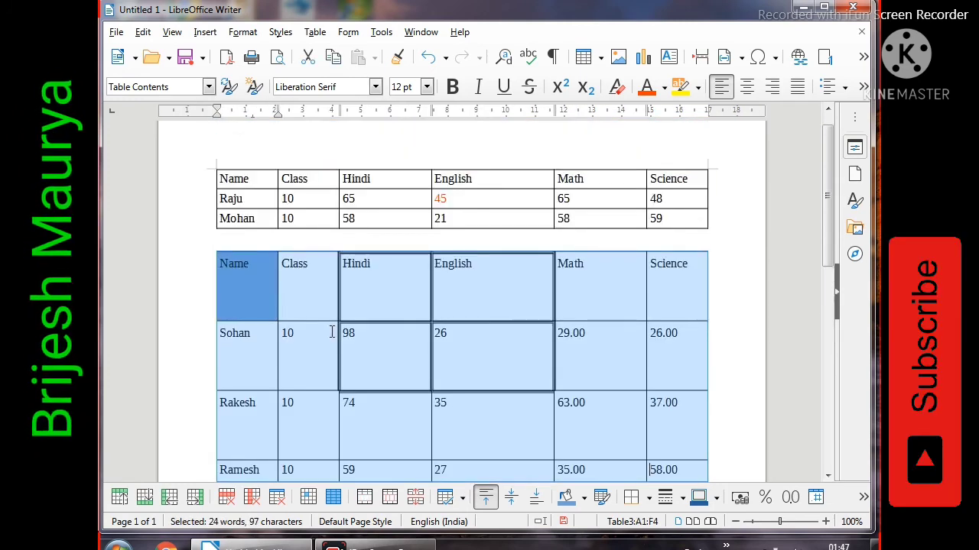
left_click(464, 497)
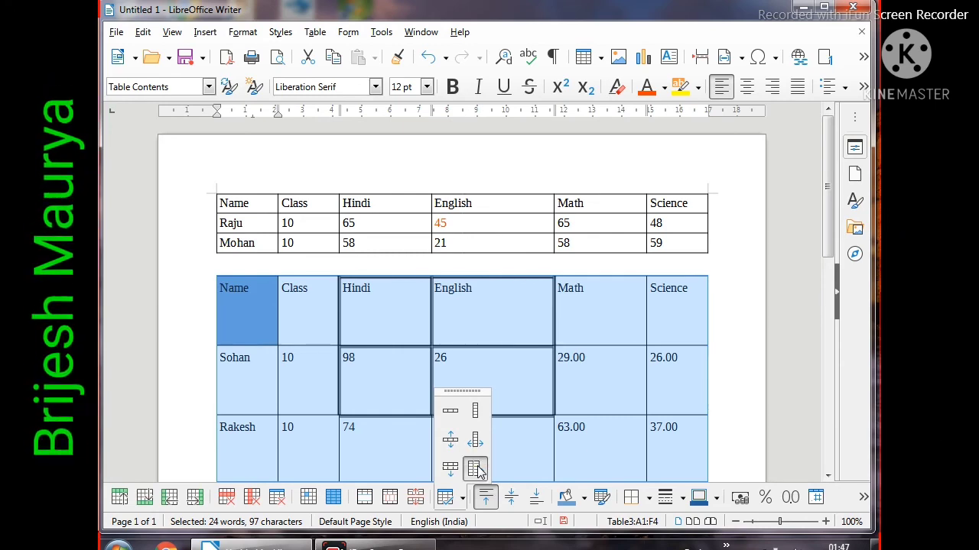
left_click(479, 471)
scroll(439, 363, "down", 4)
scroll(440, 363, "up", 4)
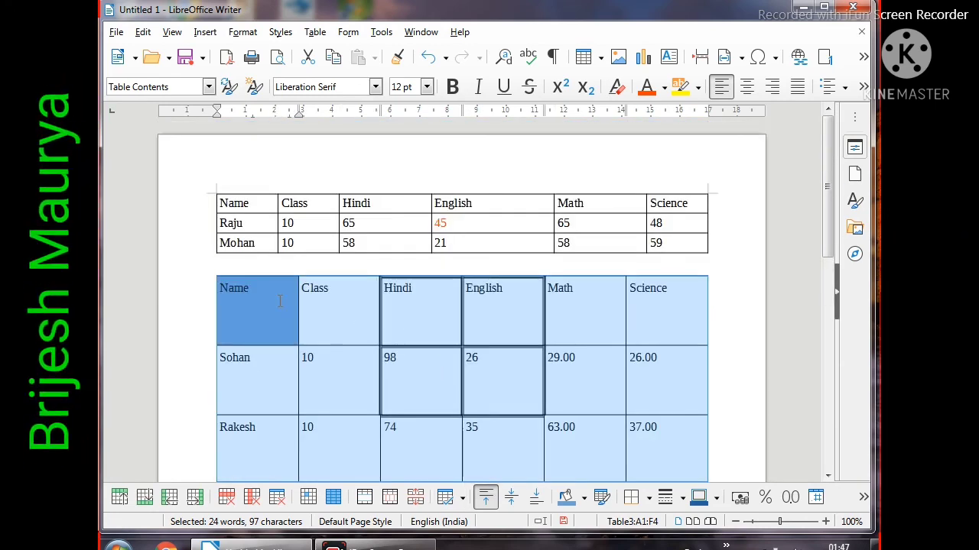
left_click(662, 369)
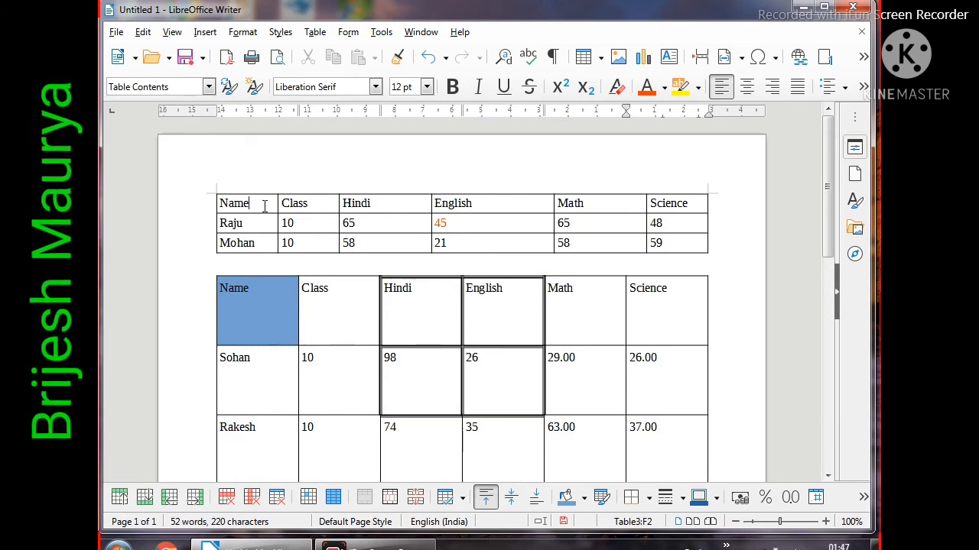
Select all cells of the first marks table, from the Name heading to Mohan's Science mark.
left_click_drag(264, 205, 675, 242)
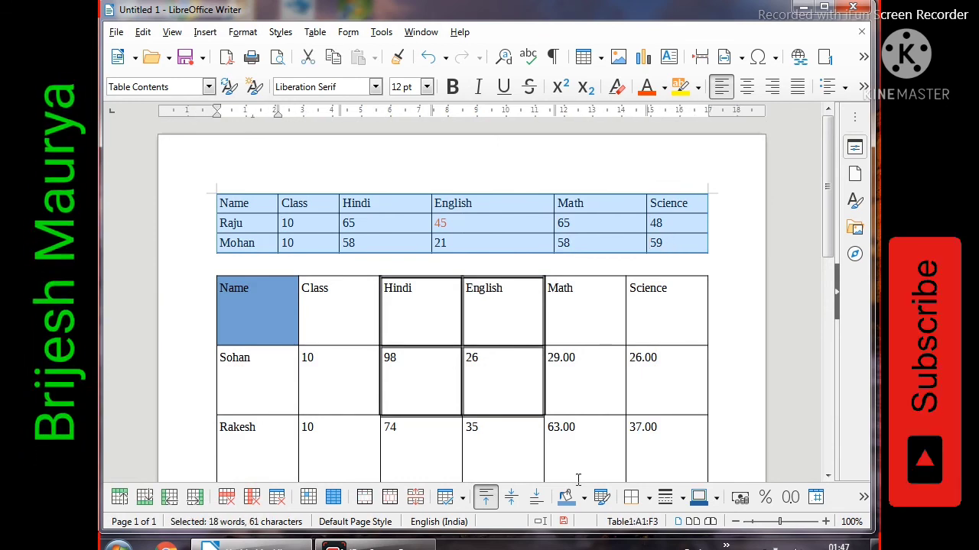